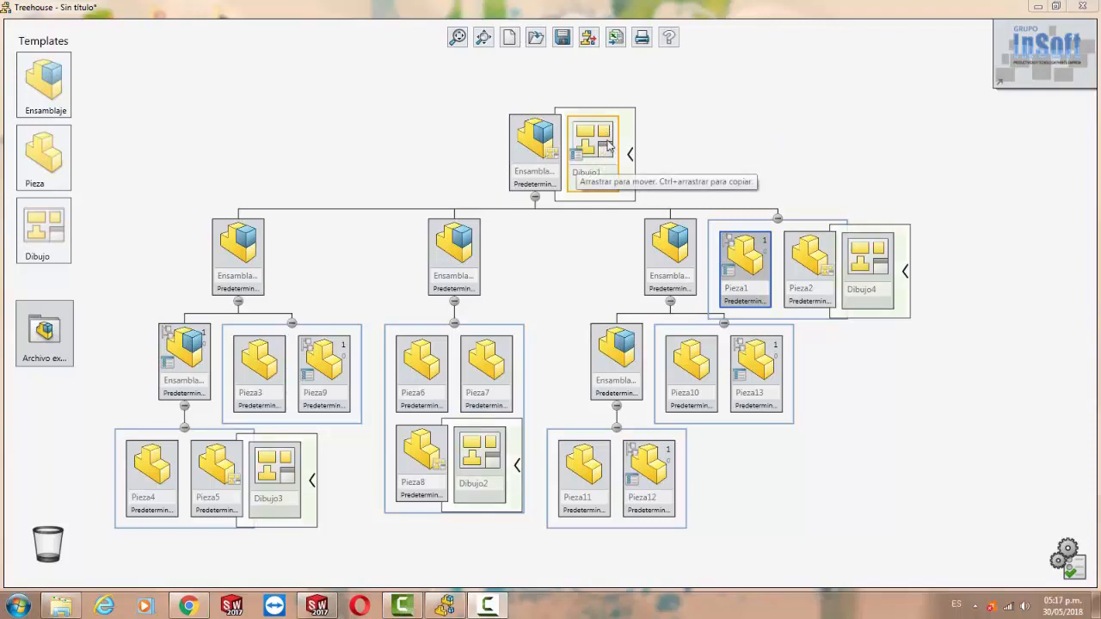
{"action": "mouse_move", "coordinate": [602, 154]}
{"action": "left_mouse_down"}
{"action": "mouse_move", "coordinate": [866, 251]}
{"action": "mouse_move", "coordinate": [792, 262]}
{"action": "mouse_move", "coordinate": [877, 268]}
{"action": "mouse_move", "coordinate": [617, 361]}
{"action": "mouse_move", "coordinate": [422, 464]}
{"action": "mouse_move", "coordinate": [229, 478]}
{"action": "mouse_move", "coordinate": [397, 486]}
{"action": "left_mouse_up"}
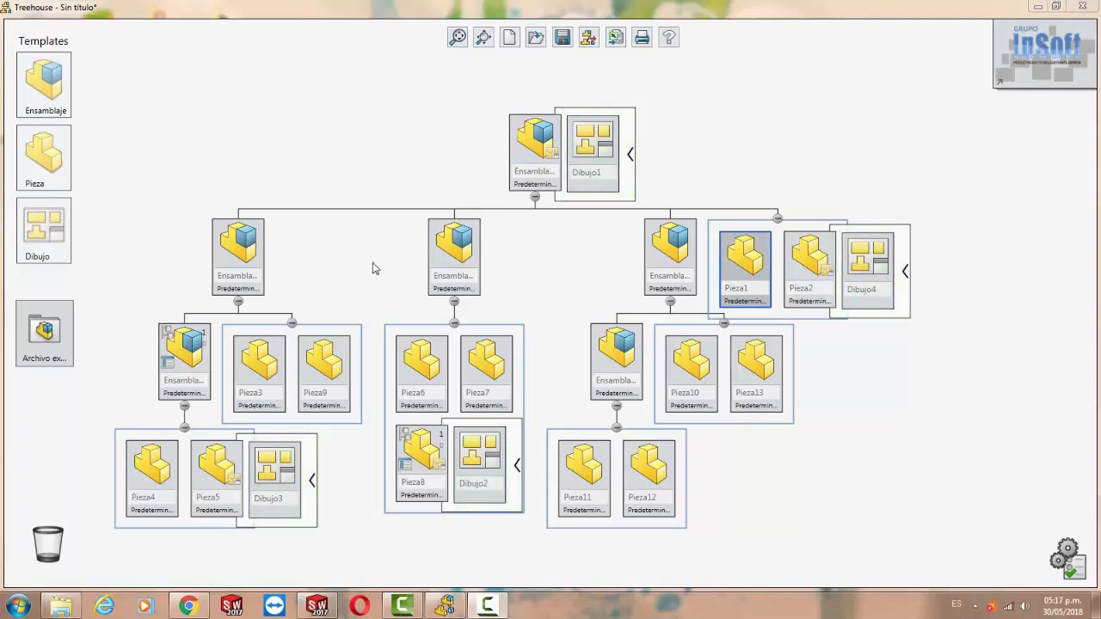
{"action": "mouse_move", "coordinate": [749, 255]}
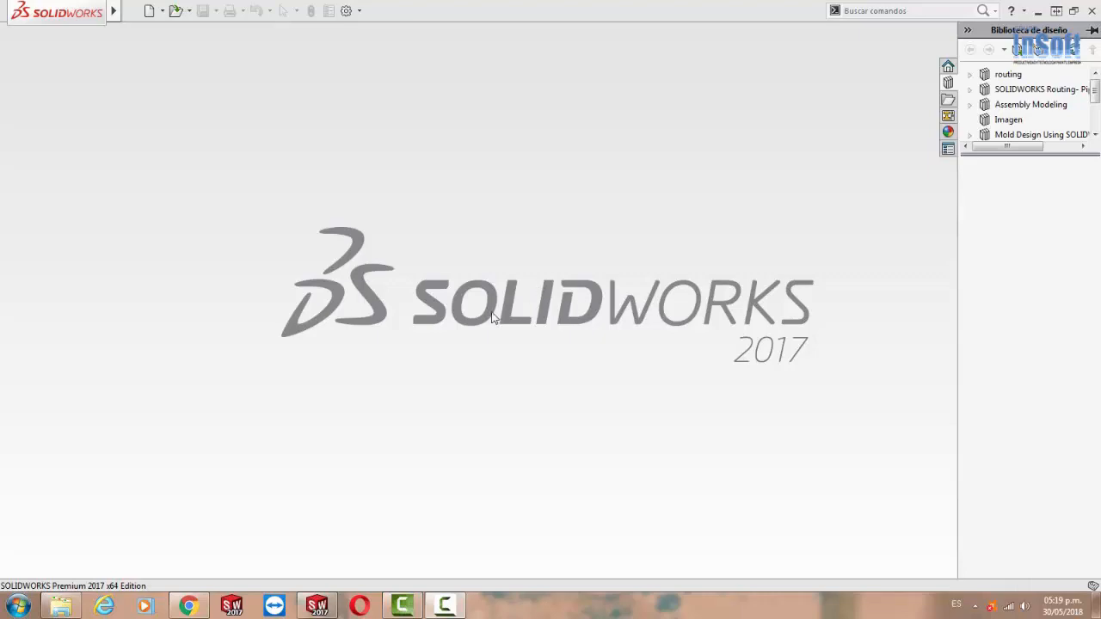
Step: Search the computer's programs for treehouse, launch SOLIDWORKS Treehouse 2017 and maximize its window
{"action": "left_click", "coordinate": [18, 605]}
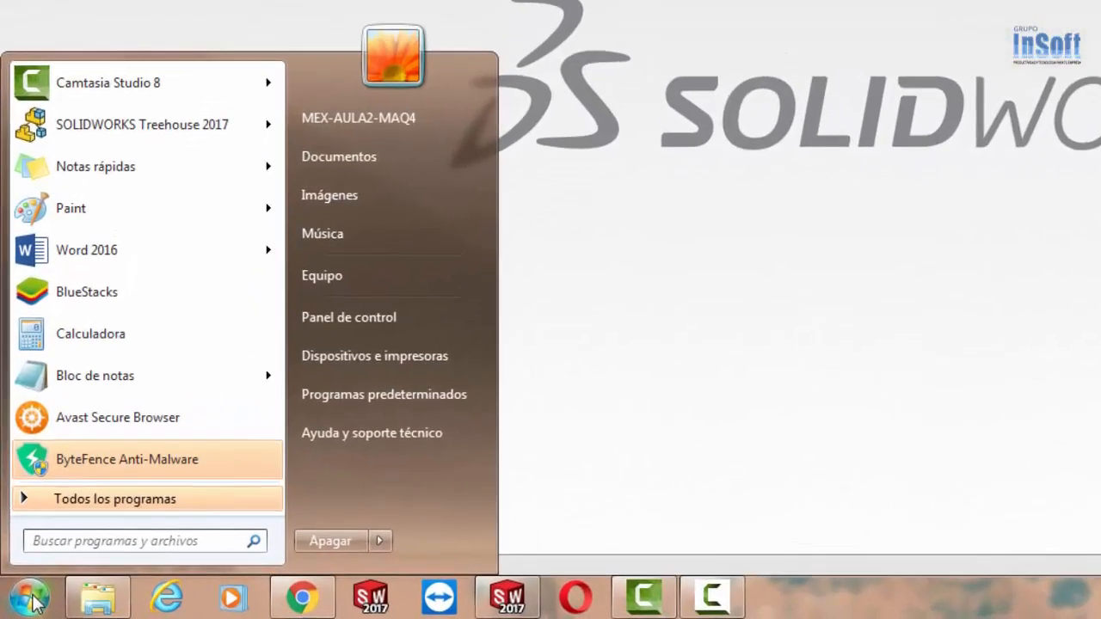
{"action": "left_click", "coordinate": [91, 539]}
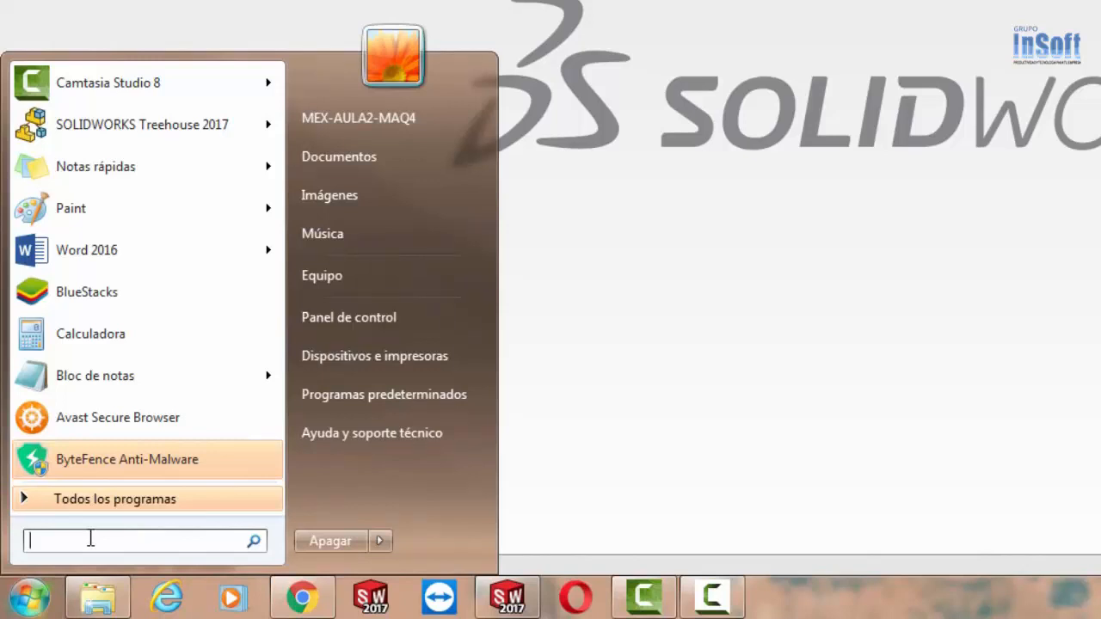
{"action": "type", "text": "treeh"}
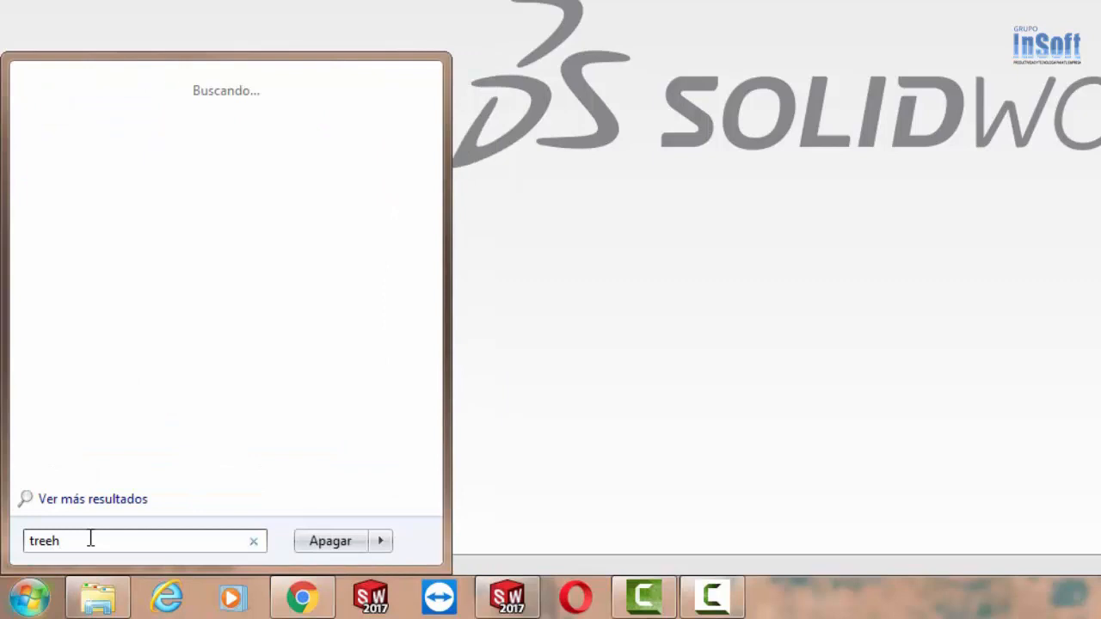
{"action": "type", "text": "ouse"}
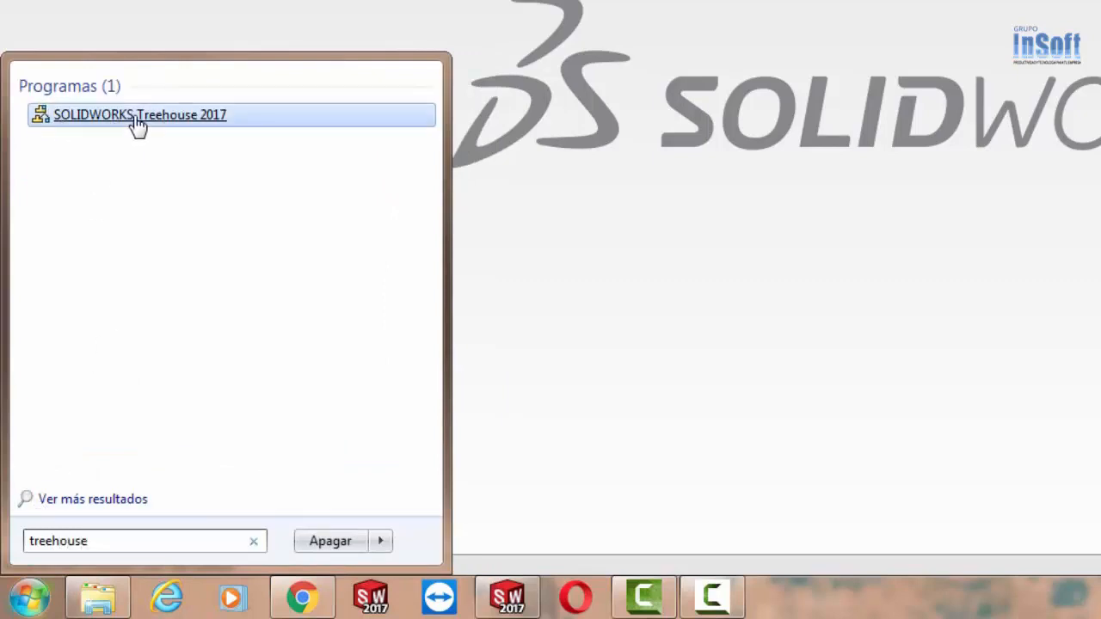
{"action": "left_click", "coordinate": [135, 119]}
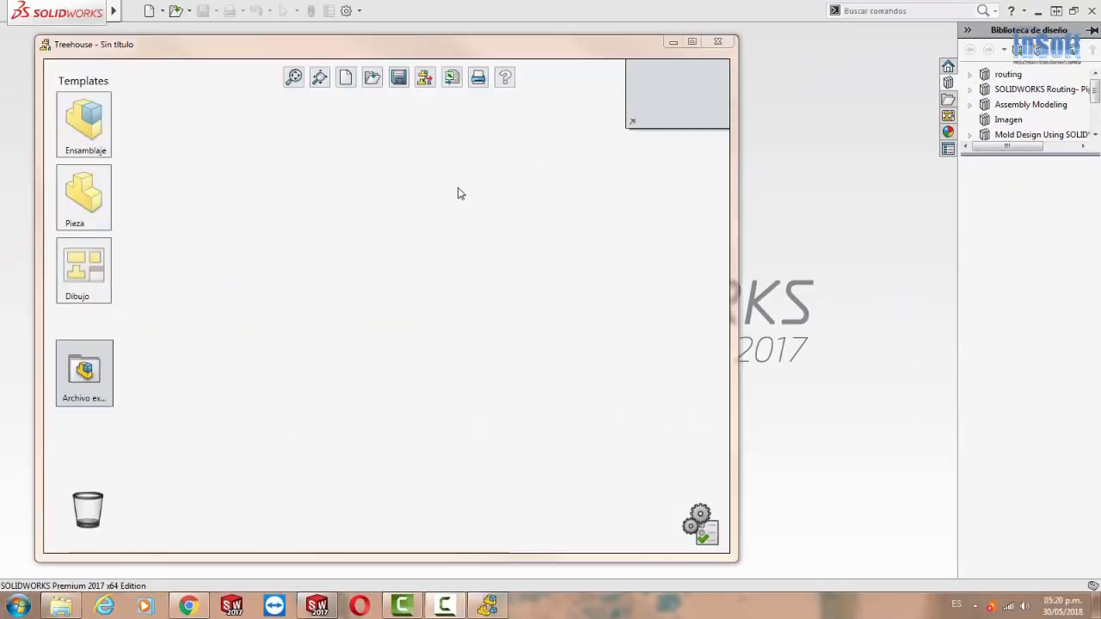
{"action": "left_click", "coordinate": [691, 42]}
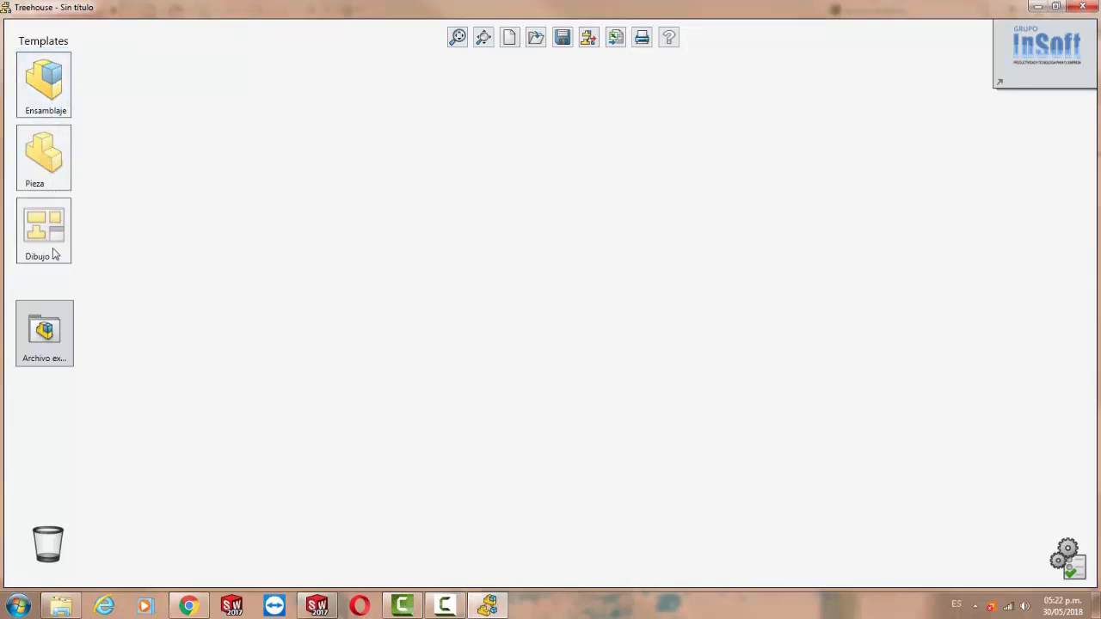
Step: Check the template folders and the import, display and export settings in the Treehouse options, then close them without changes
{"action": "mouse_move", "coordinate": [47, 79]}
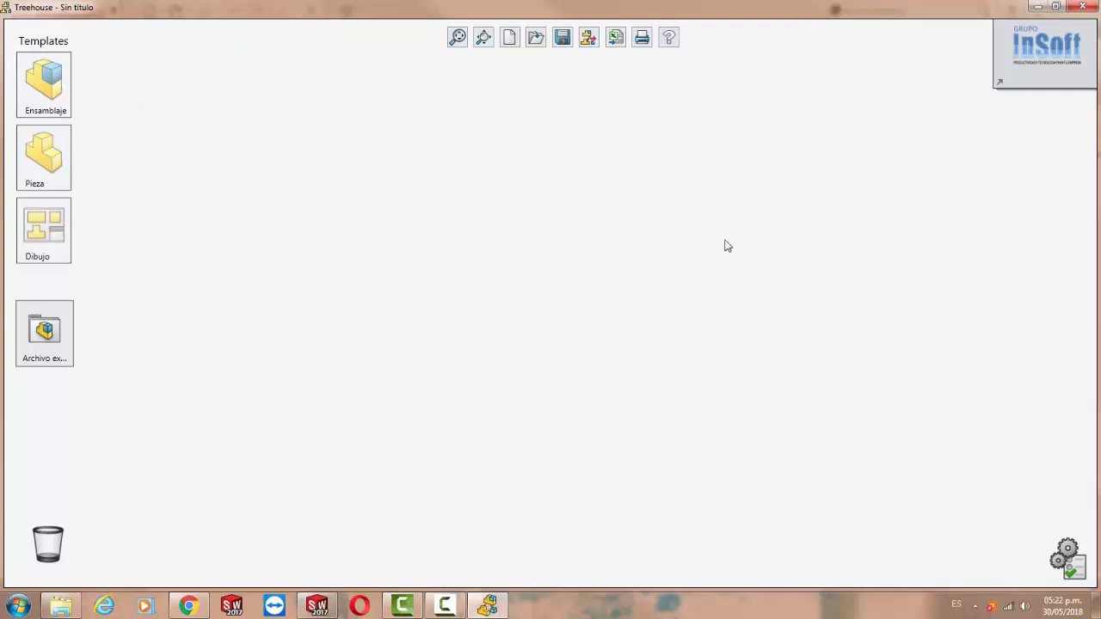
{"action": "left_click", "coordinate": [1069, 553]}
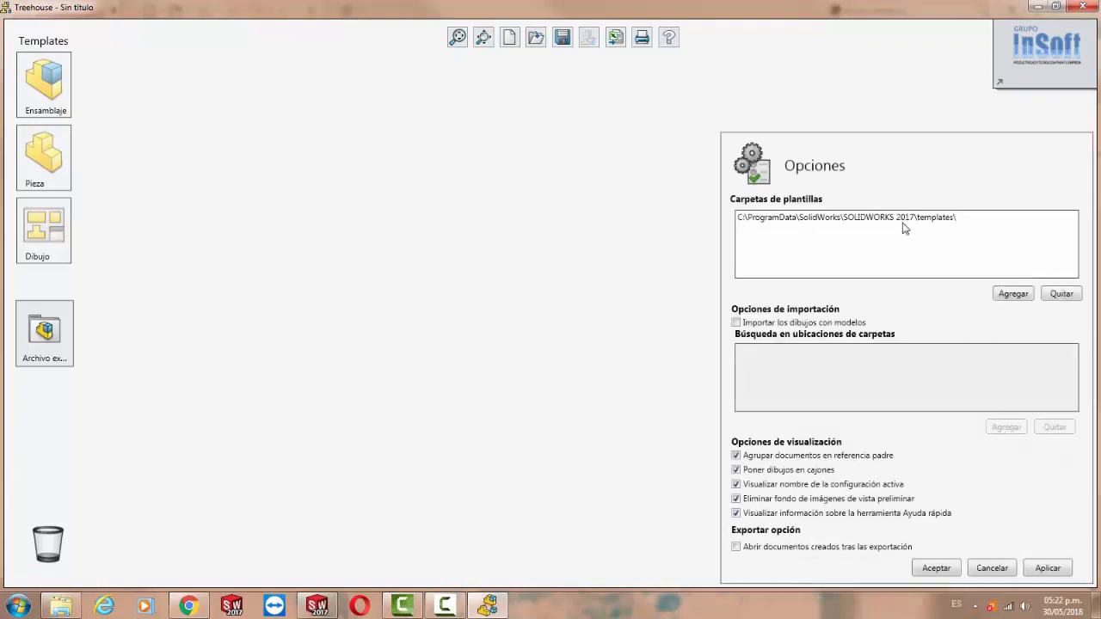
{"action": "left_click", "coordinate": [991, 567]}
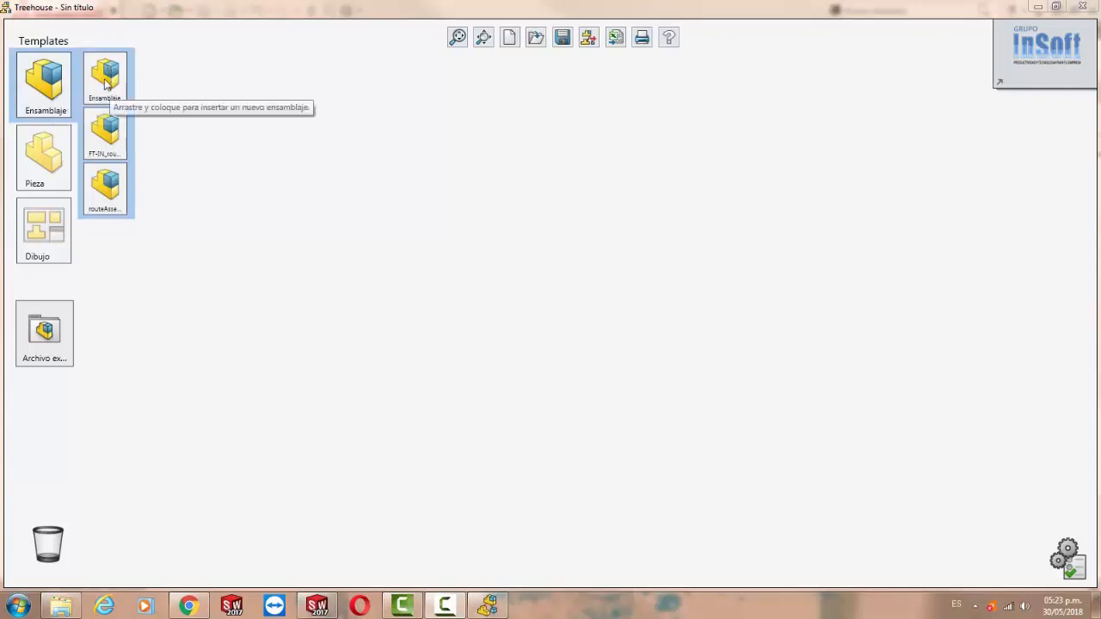
Step: Place a new top-level assembly from the Ensamblaje template on the canvas and rename it ENS1
{"action": "left_click_drag", "start_coordinate": [105, 79], "coordinate": [564, 145]}
{"action": "double_click", "coordinate": [577, 173]}
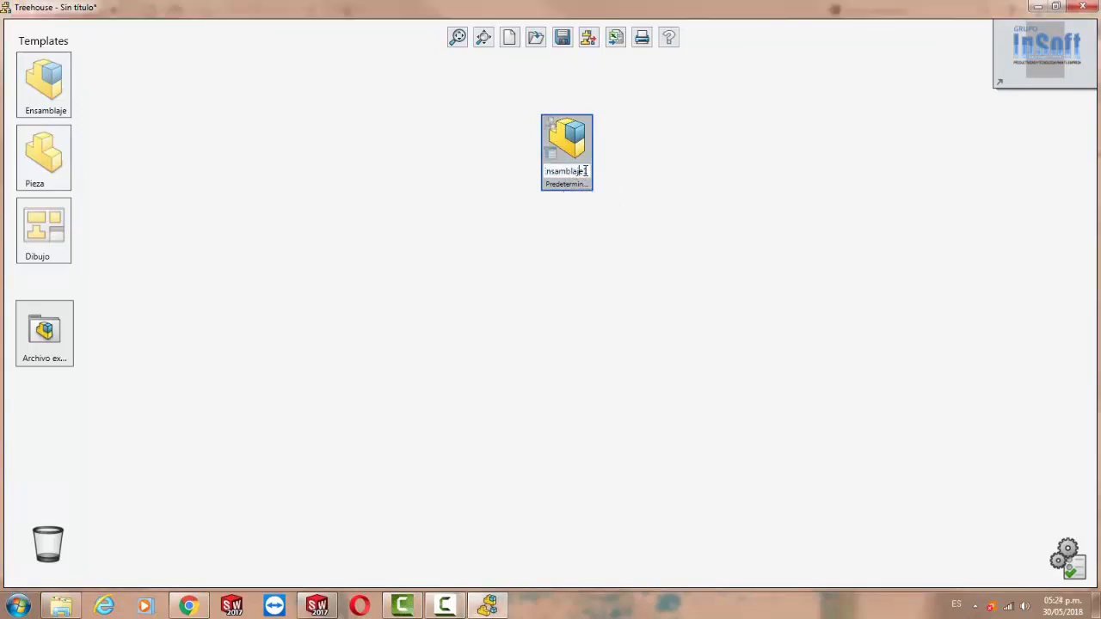
{"action": "left_click_drag", "start_coordinate": [585, 171], "coordinate": [542, 177]}
{"action": "type", "text": "1NS1"}
{"action": "key", "text": "Return"}
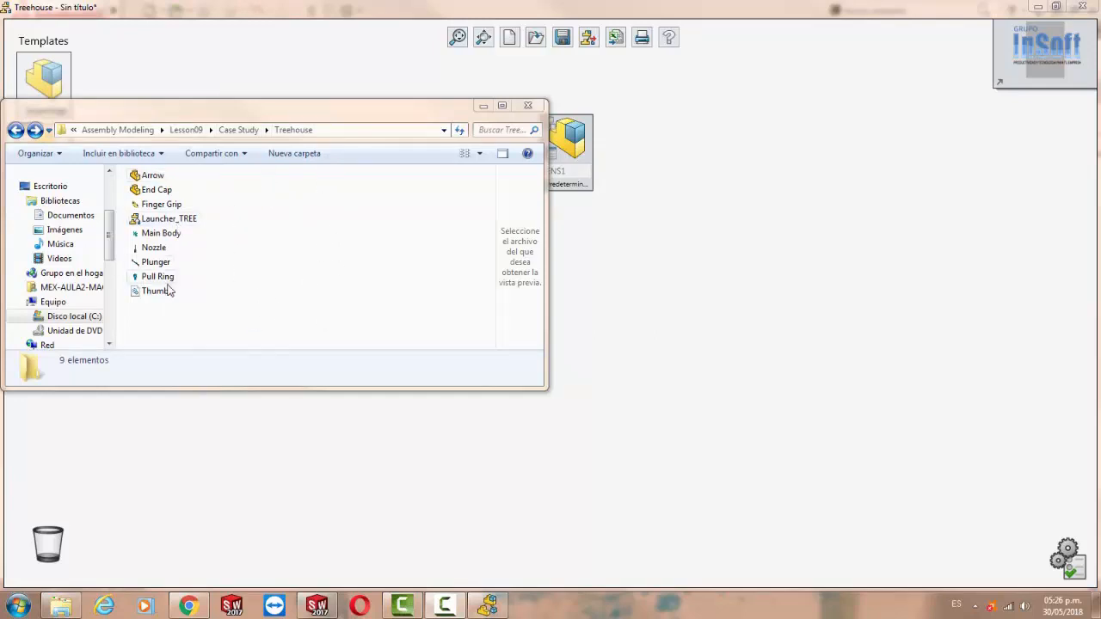
Step: Add the existing Main Body part from the Treehouse folder and a new Ensamblaje subassembly under ENS1
{"action": "left_click_drag", "start_coordinate": [363, 112], "coordinate": [318, 48]}
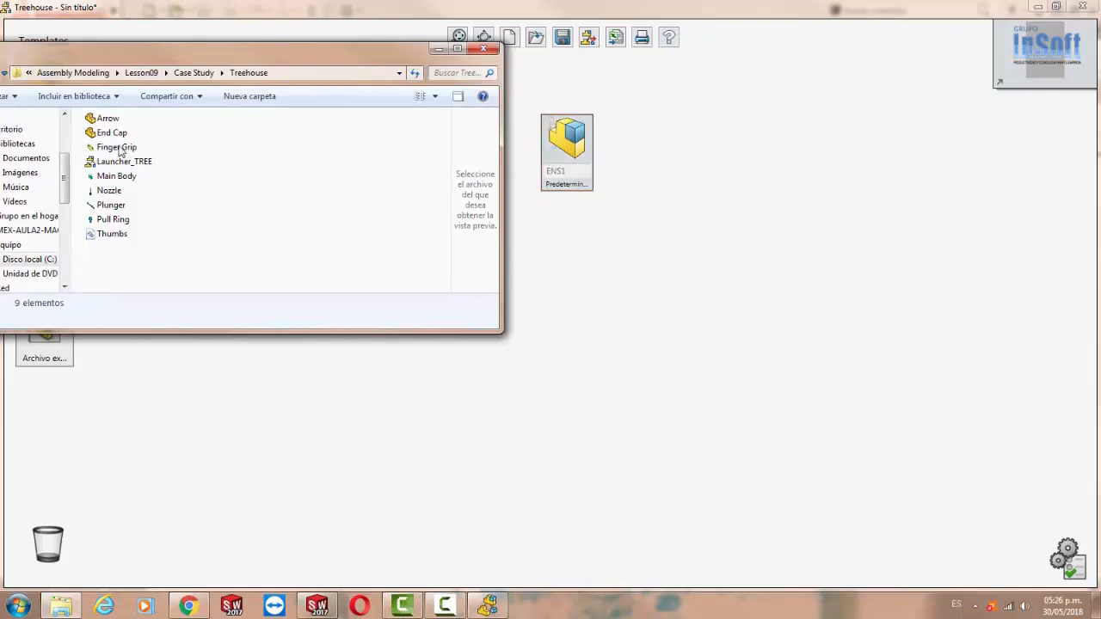
{"action": "left_click", "coordinate": [107, 178]}
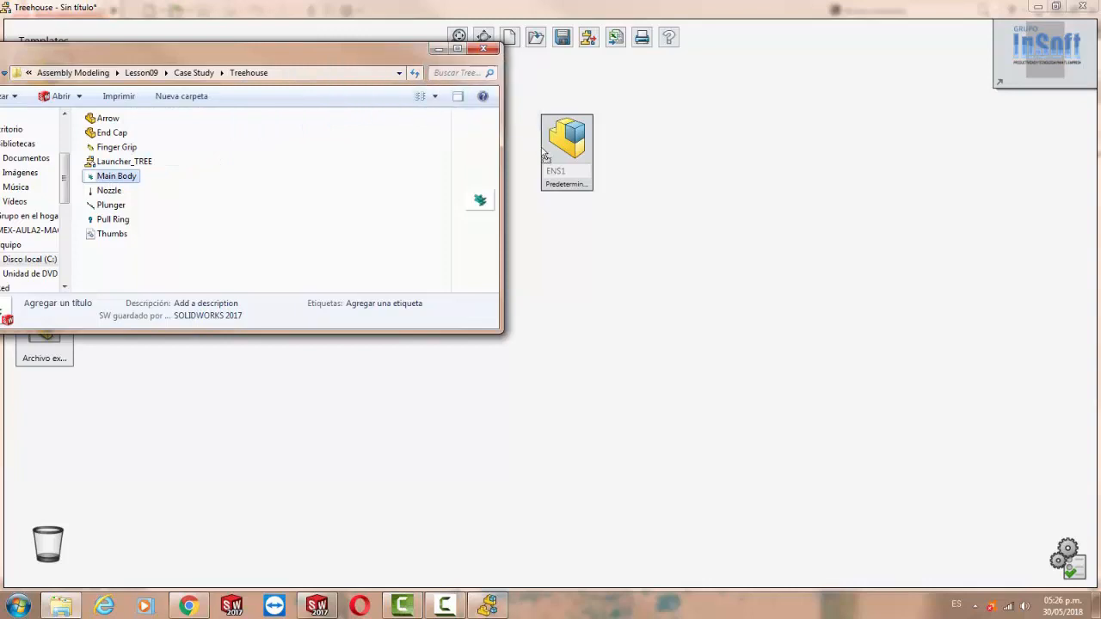
{"action": "left_click_drag", "start_coordinate": [569, 153], "coordinate": [573, 147]}
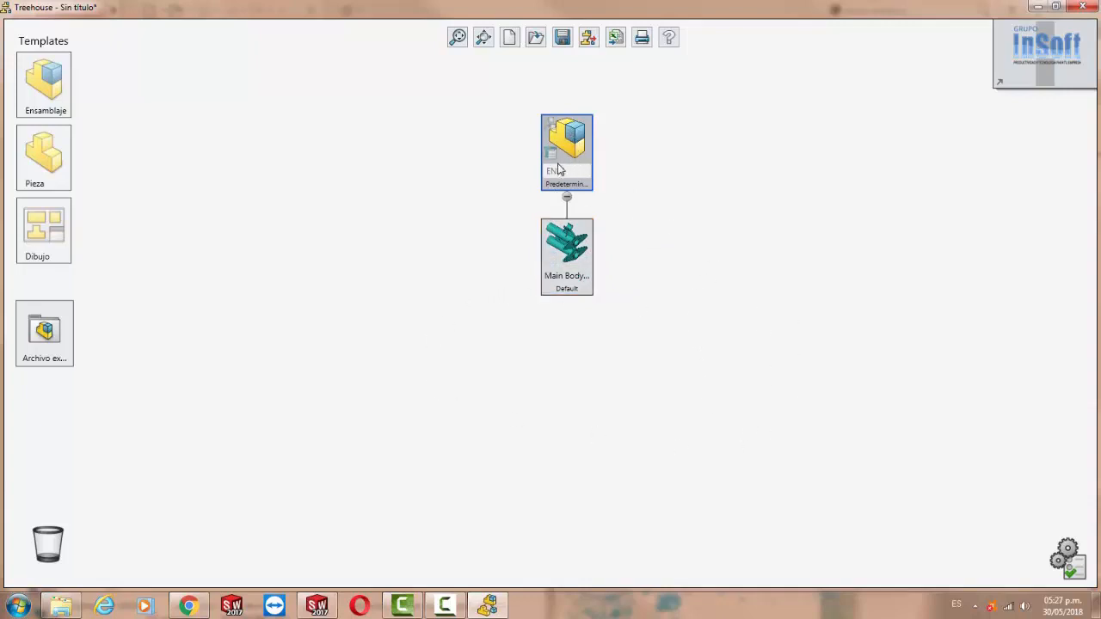
{"action": "mouse_move", "coordinate": [44, 84]}
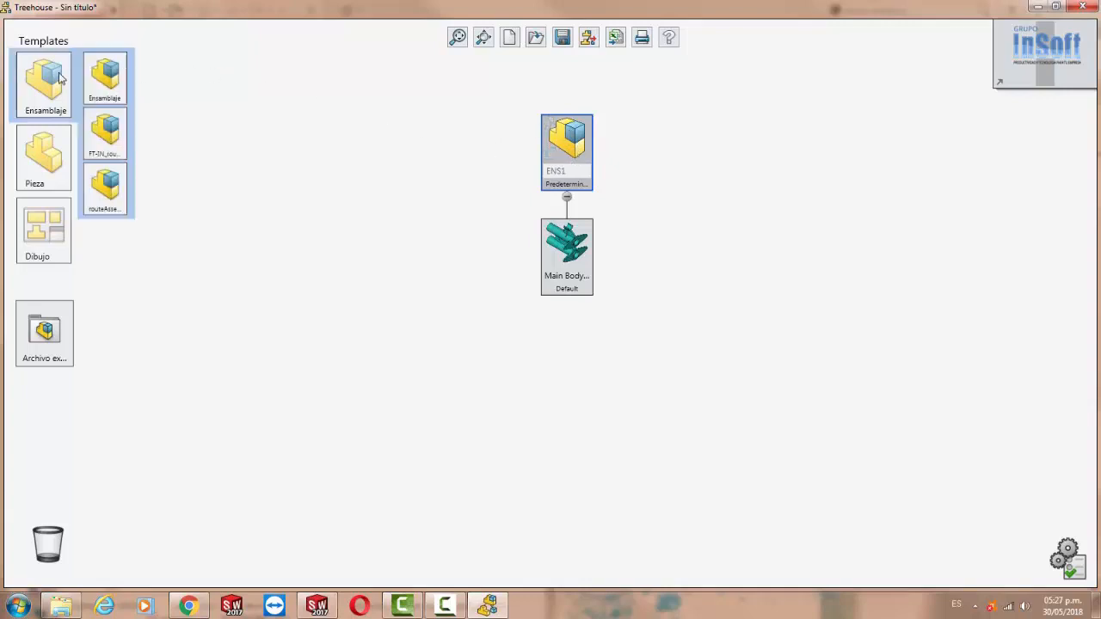
{"action": "left_click_drag", "start_coordinate": [97, 78], "coordinate": [565, 153]}
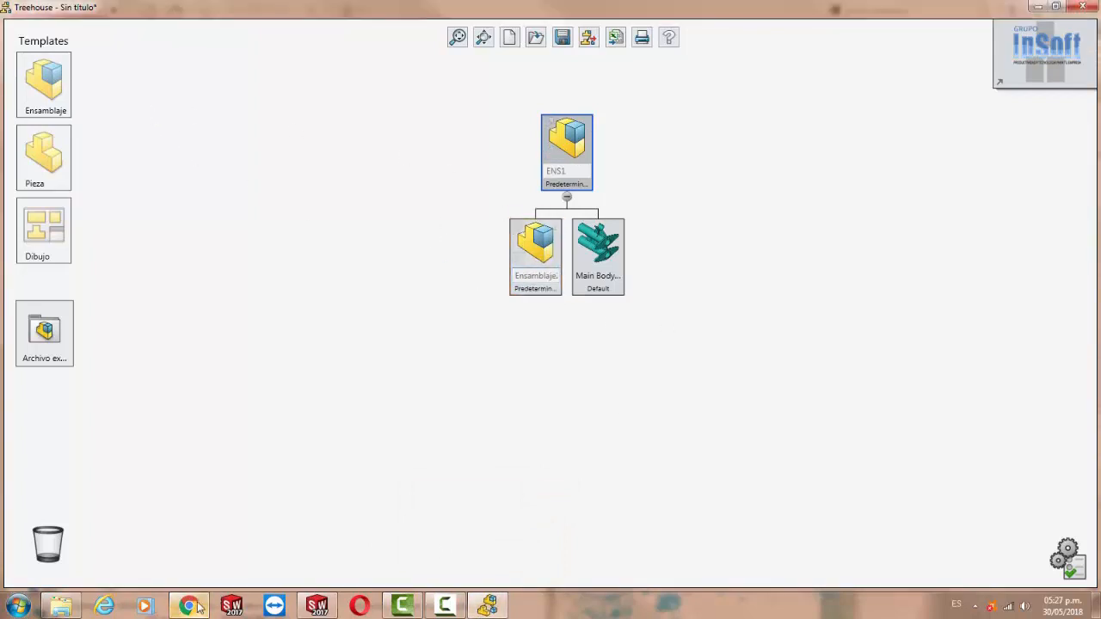
Step: Add the End Cap, Pull Ring and Plunger parts from the Treehouse folder to the subassembly under ENS1
{"action": "left_click", "coordinate": [78, 610]}
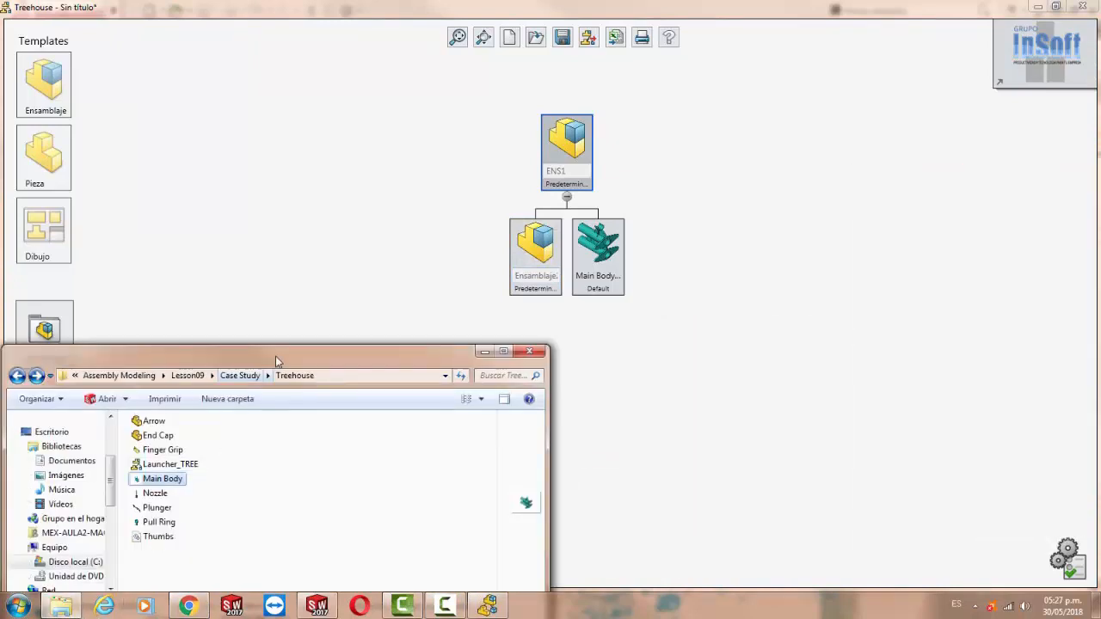
{"action": "left_click_drag", "start_coordinate": [275, 355], "coordinate": [272, 302]}
{"action": "left_click_drag", "start_coordinate": [244, 236], "coordinate": [216, 123]}
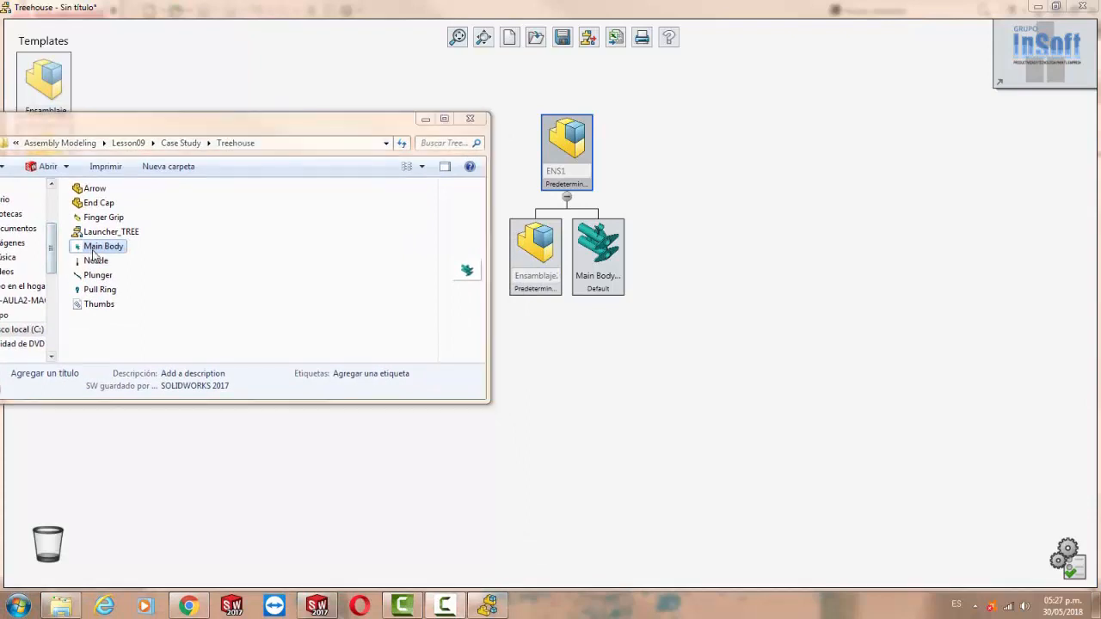
{"action": "left_click_drag", "start_coordinate": [98, 203], "coordinate": [536, 254]}
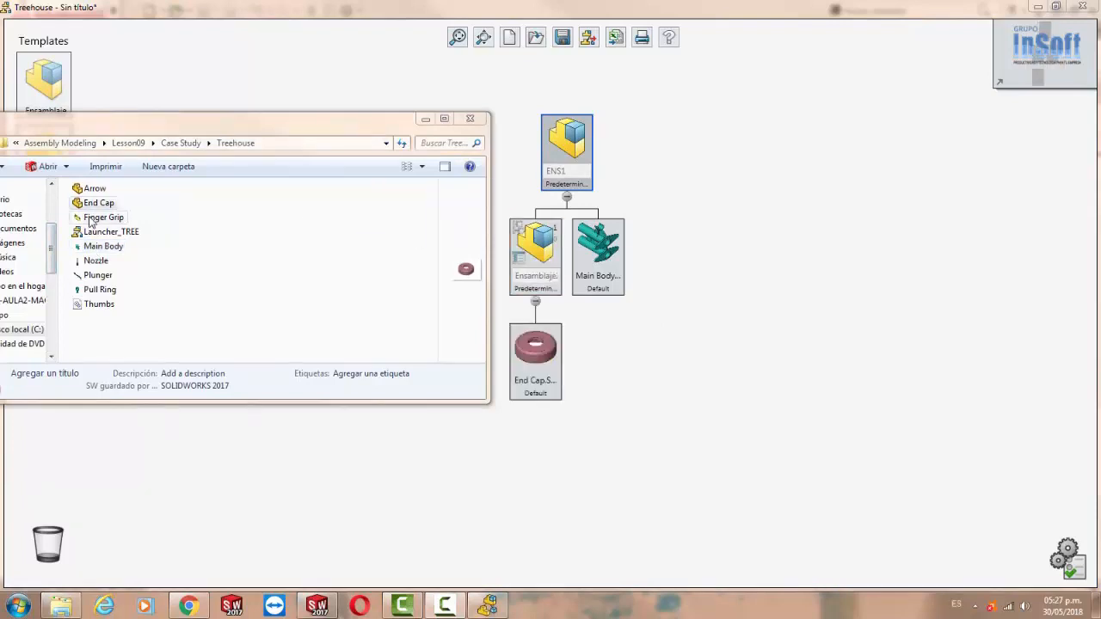
{"action": "left_click_drag", "start_coordinate": [99, 289], "coordinate": [550, 342]}
{"action": "left_click", "coordinate": [609, 271]}
{"action": "scroll", "coordinate": [609, 272], "scroll_direction": "down", "scroll_amount": 5}
{"action": "scroll", "coordinate": [602, 262], "scroll_direction": "up", "scroll_amount": 4}
{"action": "left_click", "coordinate": [463, 38]}
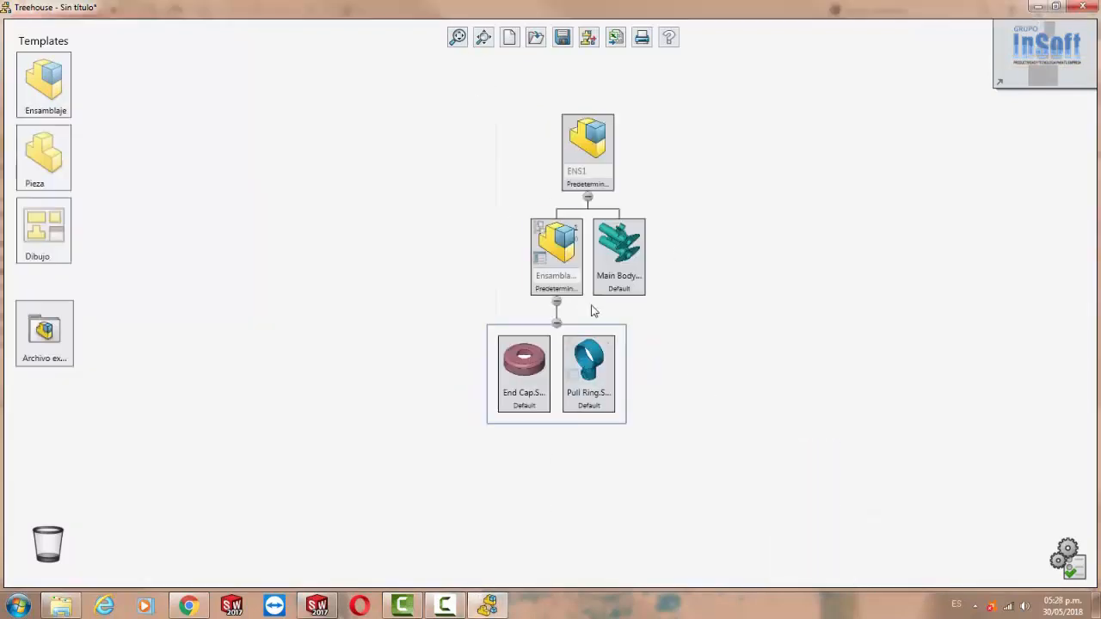
{"action": "key", "text": "alt+Tab"}
{"action": "left_click_drag", "start_coordinate": [98, 275], "coordinate": [555, 258]}
{"action": "left_click", "coordinate": [425, 118]}
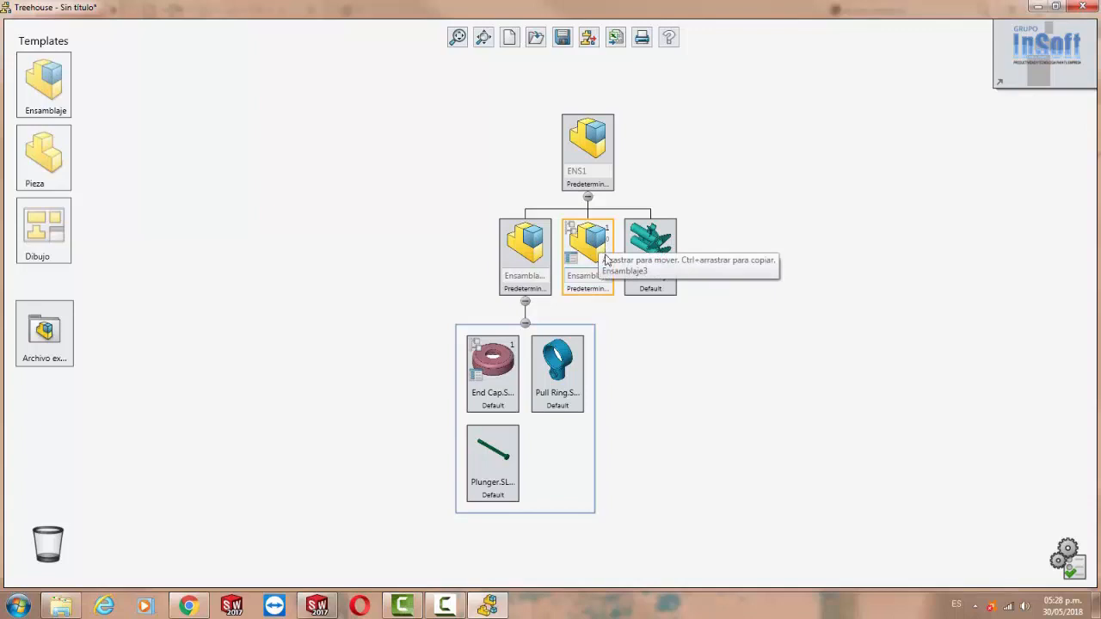
Step: Move Main Body into the second subassembly and add the Nozzle and Finger Grip parts from the Treehouse folder to it
{"action": "left_click_drag", "start_coordinate": [651, 247], "coordinate": [590, 254]}
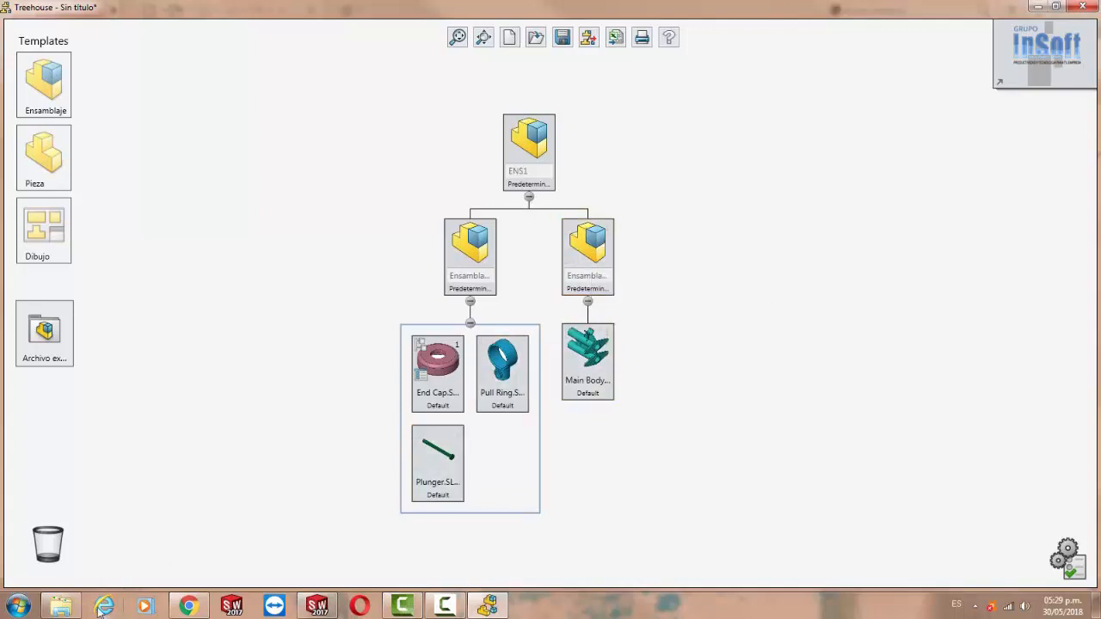
{"action": "left_click", "coordinate": [60, 606]}
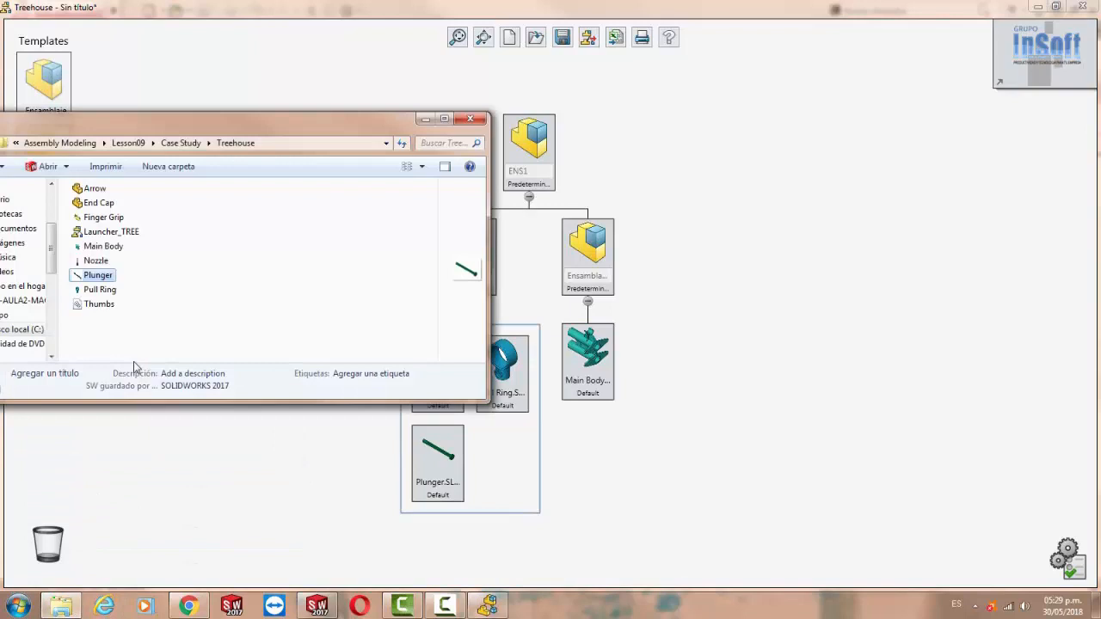
{"action": "left_click_drag", "start_coordinate": [96, 261], "coordinate": [588, 256]}
{"action": "left_click_drag", "start_coordinate": [103, 217], "coordinate": [577, 255]}
Step: Add the Arrow part from the Treehouse folder directly under the ENS1 assembly
{"action": "left_click_drag", "start_coordinate": [95, 188], "coordinate": [511, 162]}
{"action": "left_click_drag", "start_coordinate": [382, 129], "coordinate": [396, 312]}
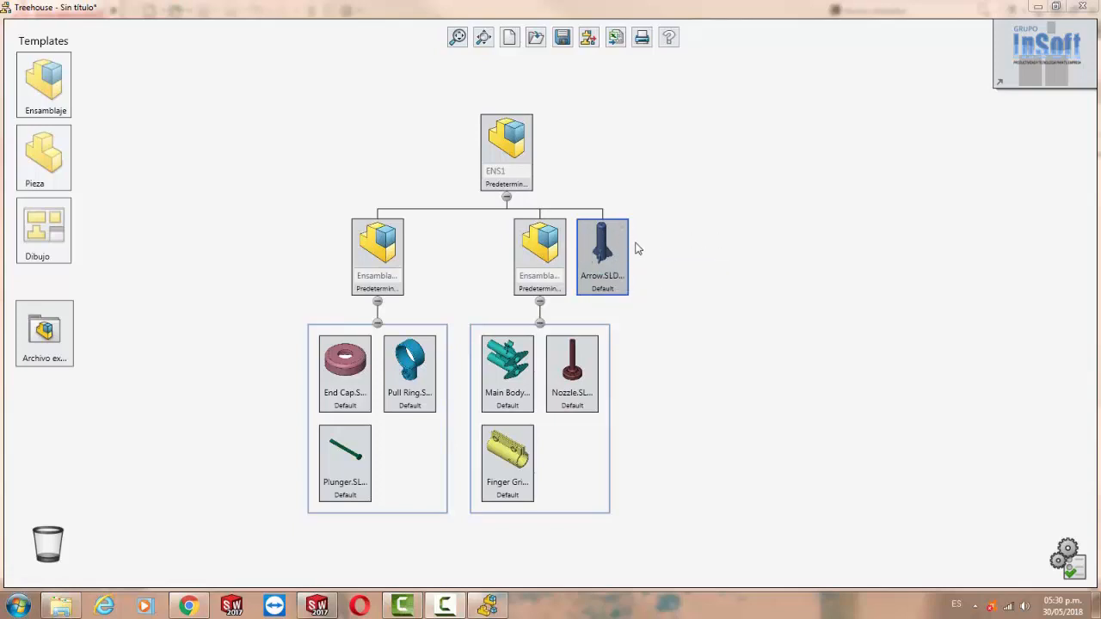
Step: Add an Arrow instance in the 3 Fins configuration under ENS1, remove it again and close the configuration settings
{"action": "left_click", "coordinate": [587, 235]}
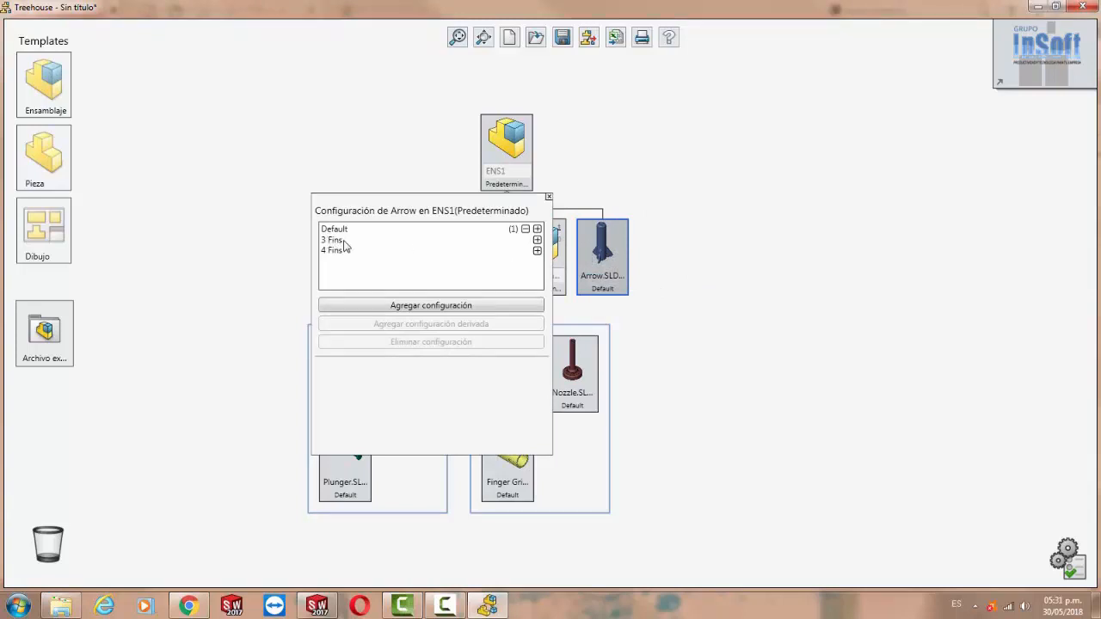
{"action": "left_click", "coordinate": [536, 241]}
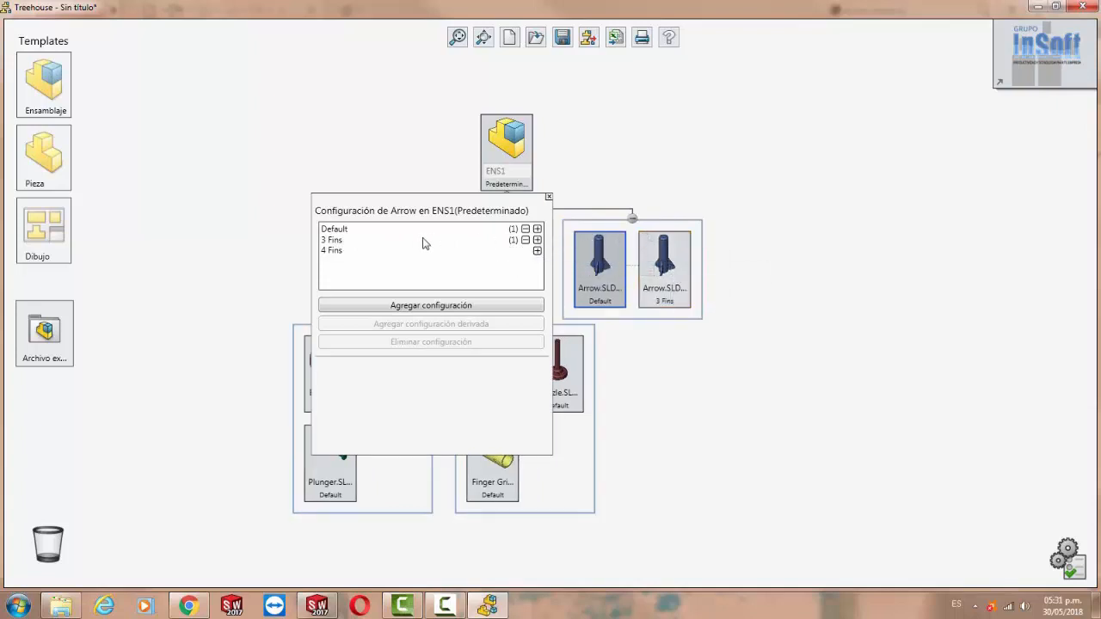
{"action": "left_click", "coordinate": [526, 240]}
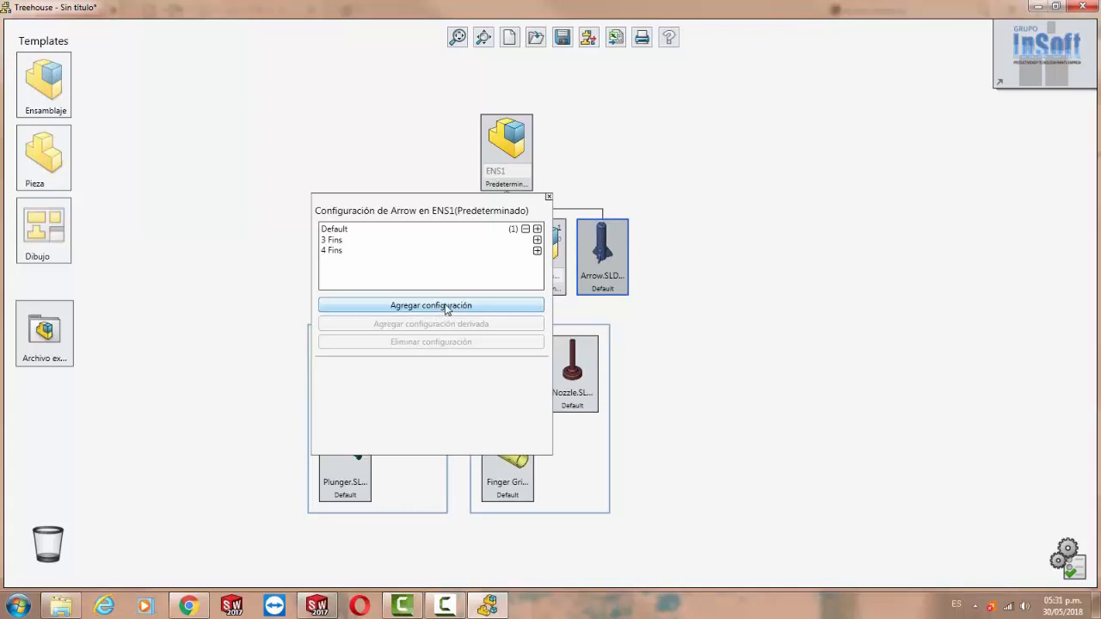
{"action": "left_click", "coordinate": [548, 197]}
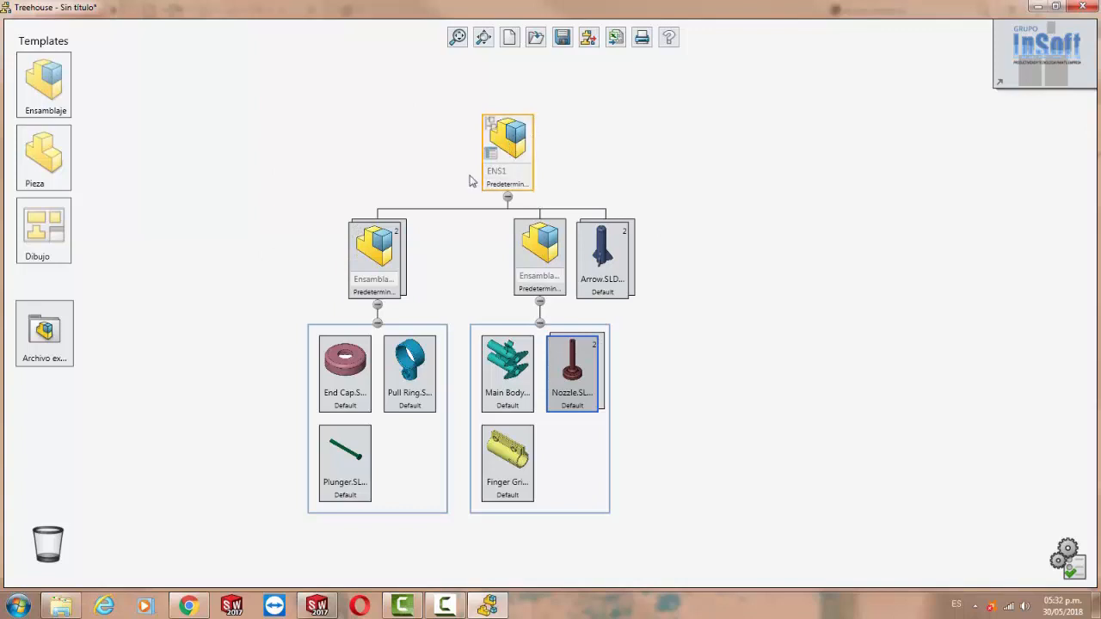
Step: Attach a new drawing from the Dibujo template to the ENS1 assembly
{"action": "mouse_move", "coordinate": [62, 254]}
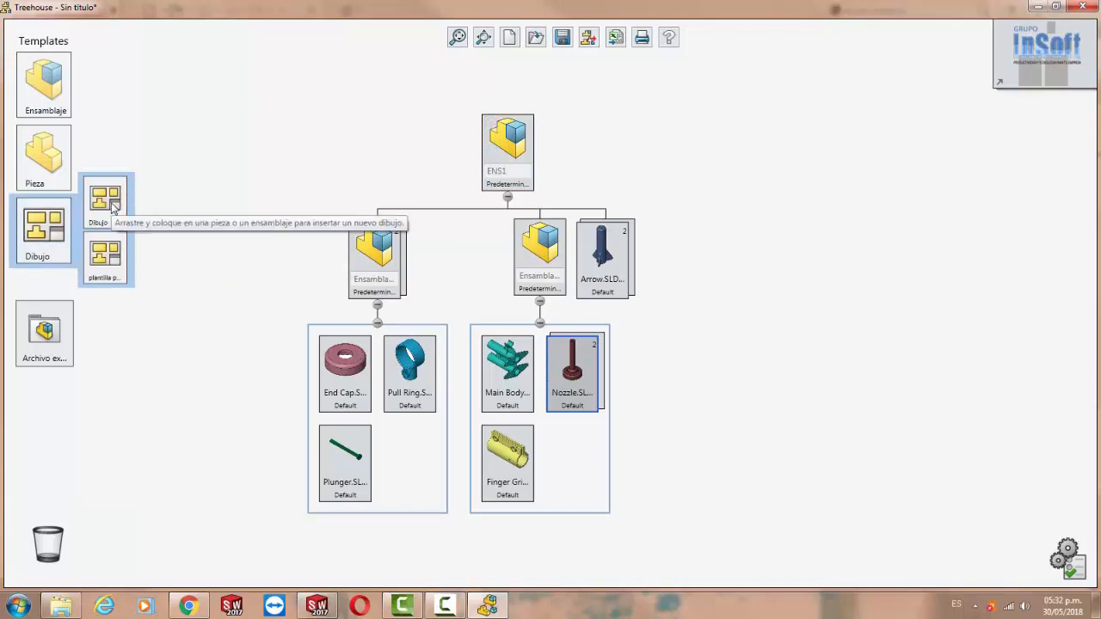
{"action": "mouse_move", "coordinate": [108, 206]}
{"action": "left_mouse_down"}
{"action": "mouse_move", "coordinate": [258, 140]}
{"action": "mouse_move", "coordinate": [405, 123]}
{"action": "mouse_move", "coordinate": [507, 144]}
{"action": "left_mouse_up"}
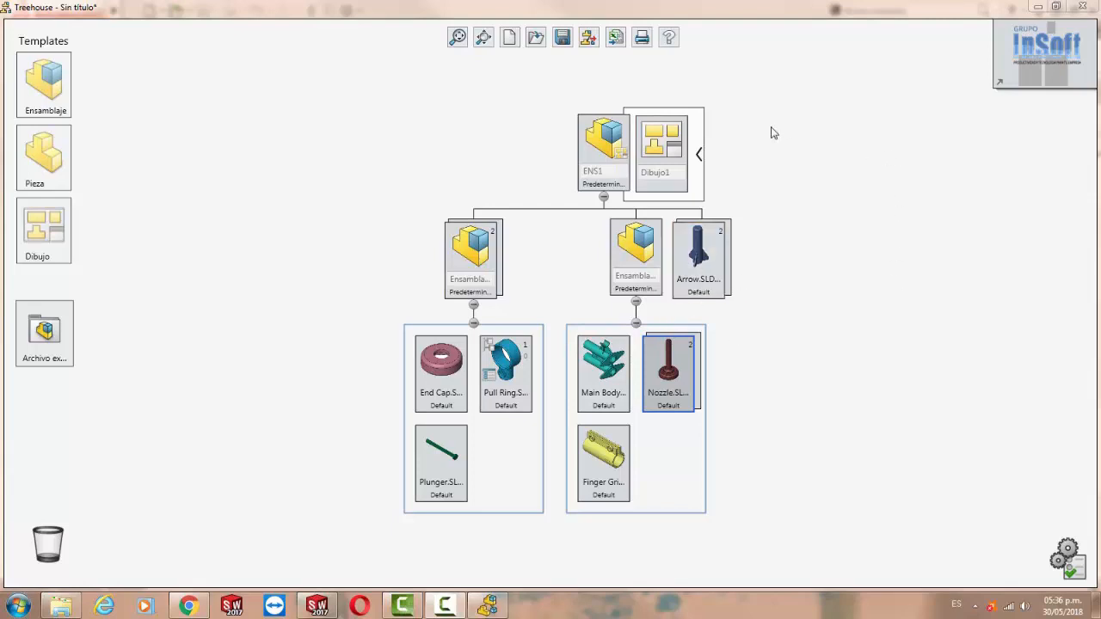
Step: Save the assembly hierarchy as an .asmtree file named Treehouse in the Case Study Treehouse folder
{"action": "left_click", "coordinate": [563, 38]}
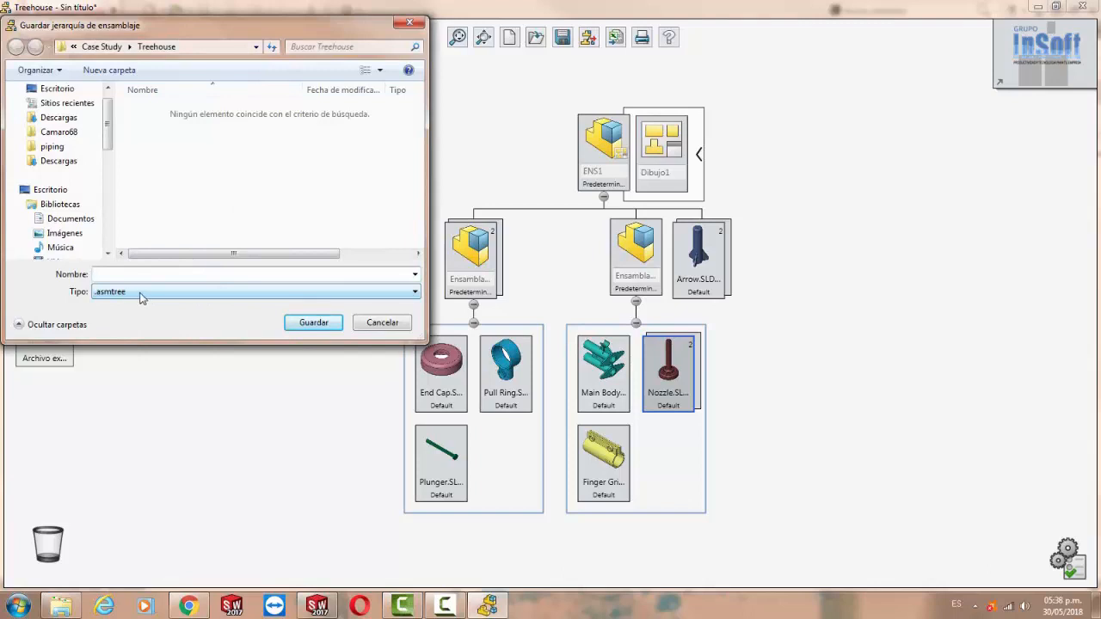
{"action": "type", "text": "Treehouse"}
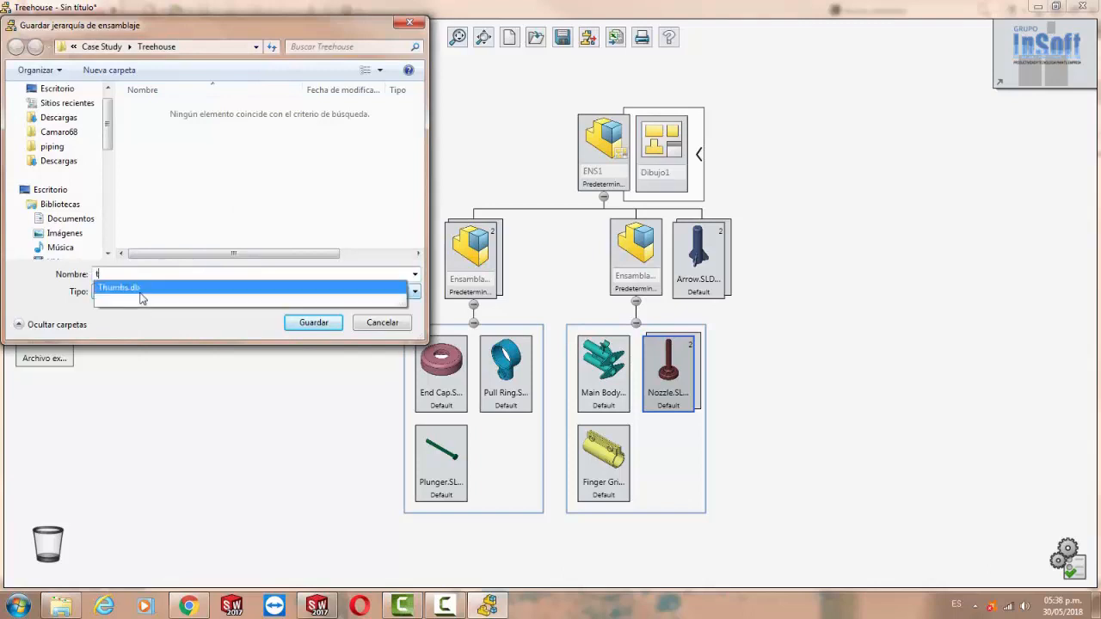
{"action": "key", "text": "Return"}
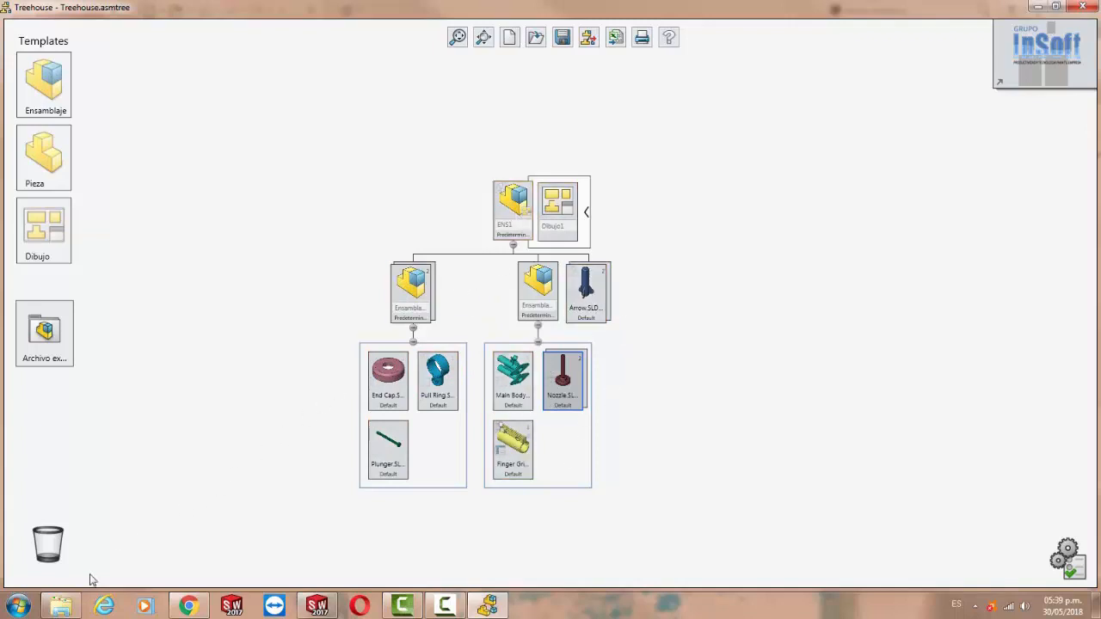
Step: Create a new folder named tree inside the Case Study Treehouse folder in Windows Explorer
{"action": "left_click", "coordinate": [86, 534]}
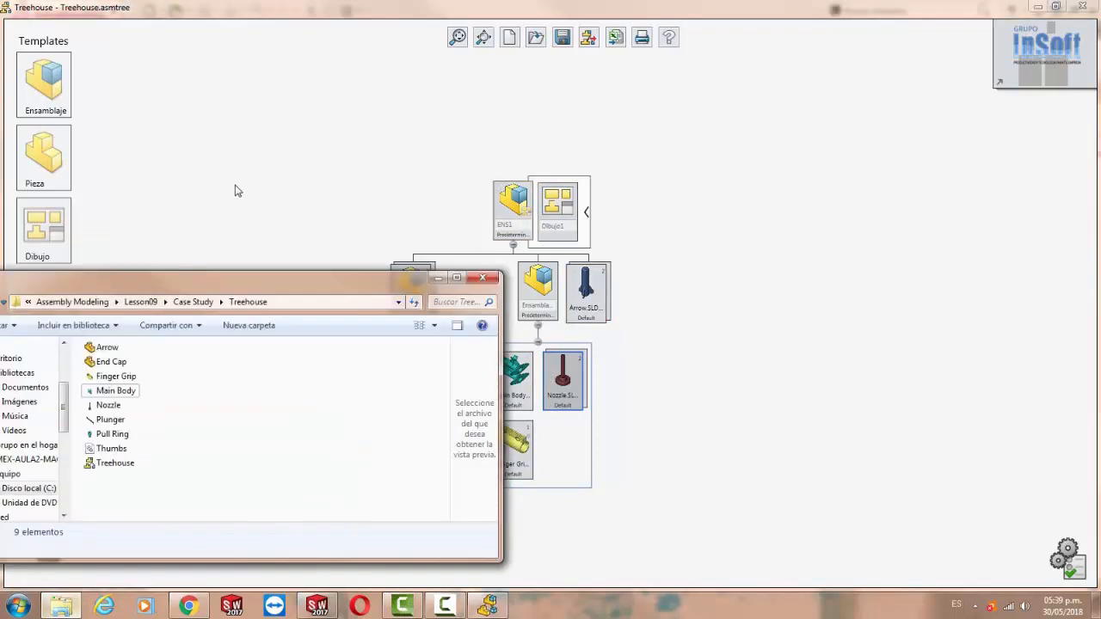
{"action": "left_click_drag", "start_coordinate": [207, 281], "coordinate": [346, 194]}
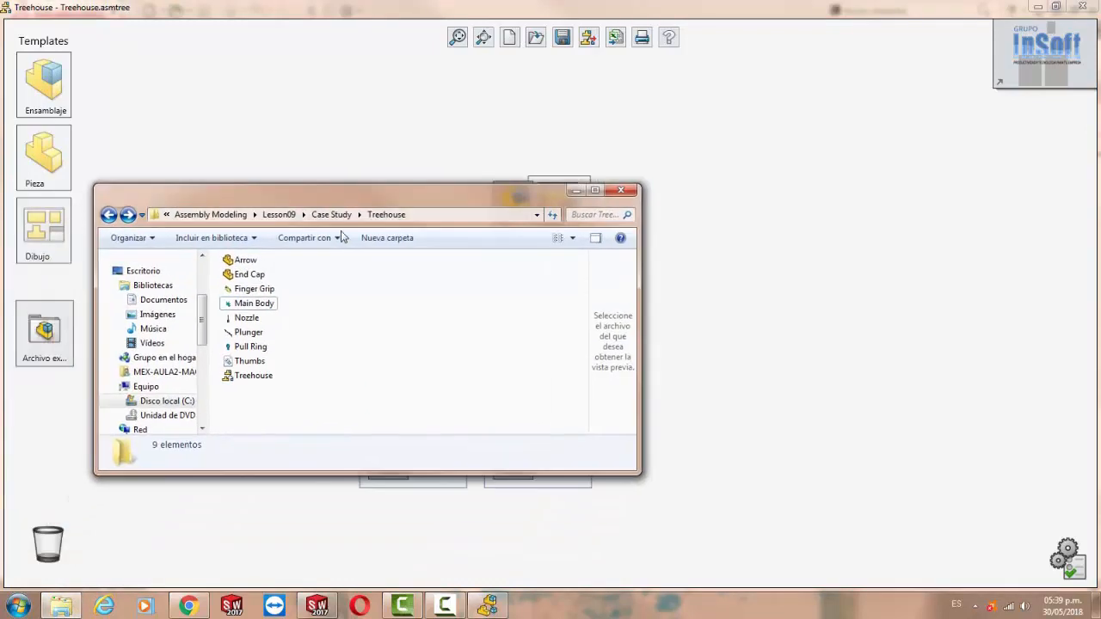
{"action": "left_click", "coordinate": [394, 241]}
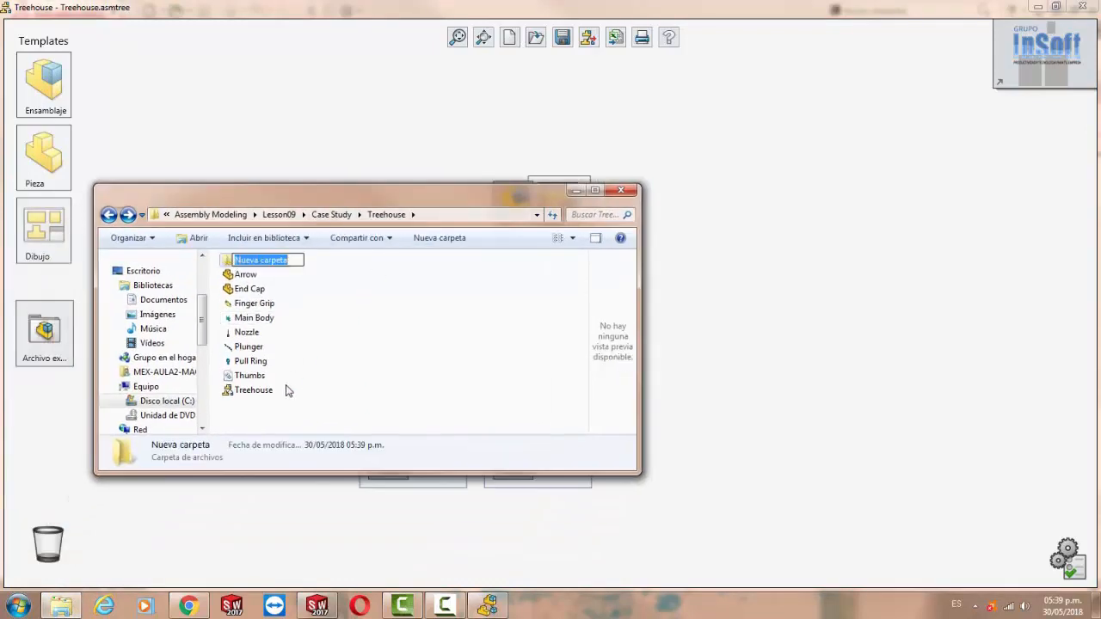
{"action": "key", "text": "BackSpace"}
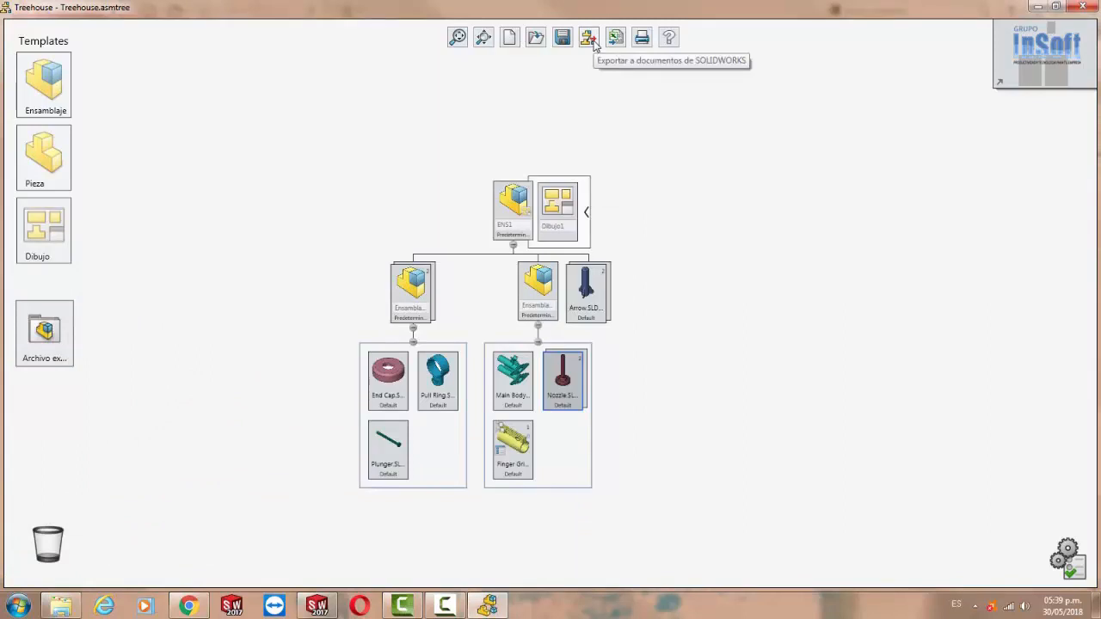
Step: Export the Treehouse assembly hierarchy to SOLIDWORKS documents, using the tree folder as the destination
{"action": "left_click", "coordinate": [590, 40]}
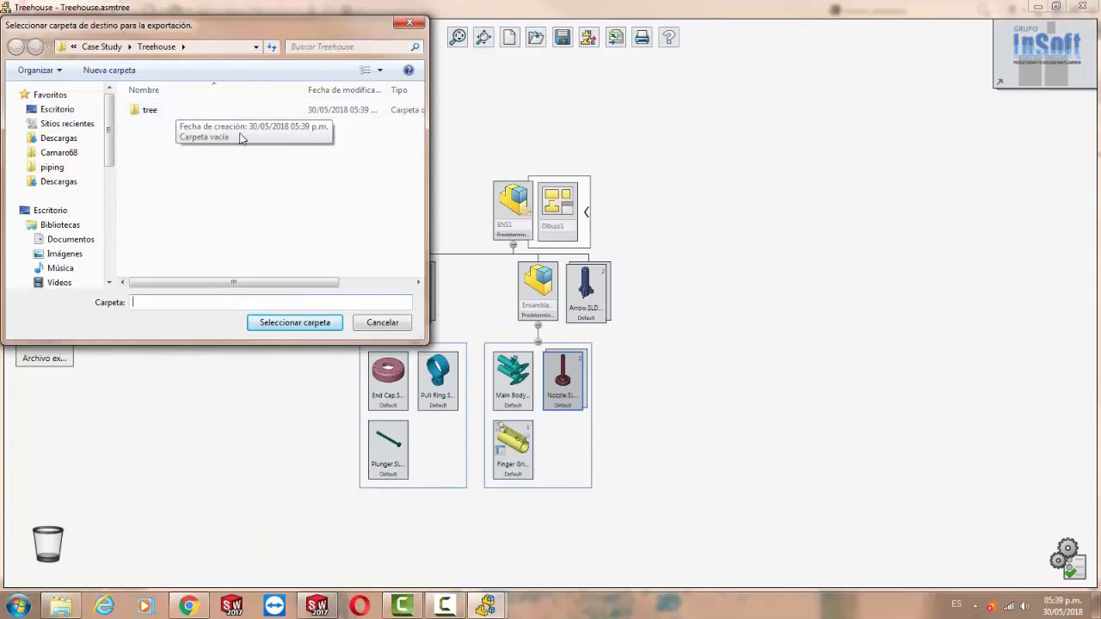
{"action": "left_click", "coordinate": [204, 118]}
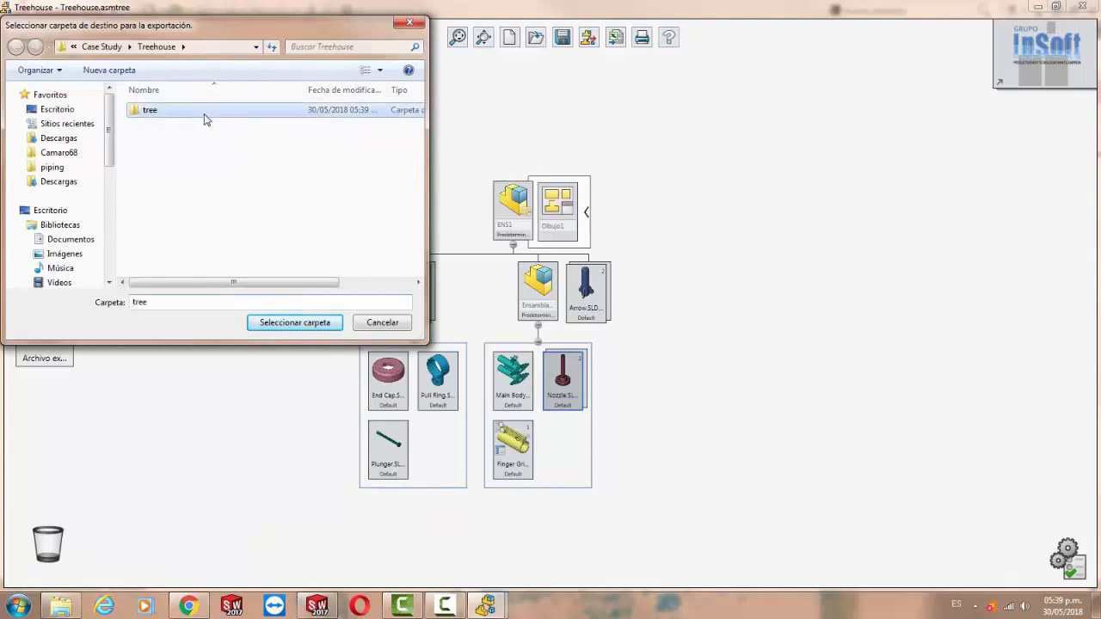
{"action": "left_click", "coordinate": [303, 323]}
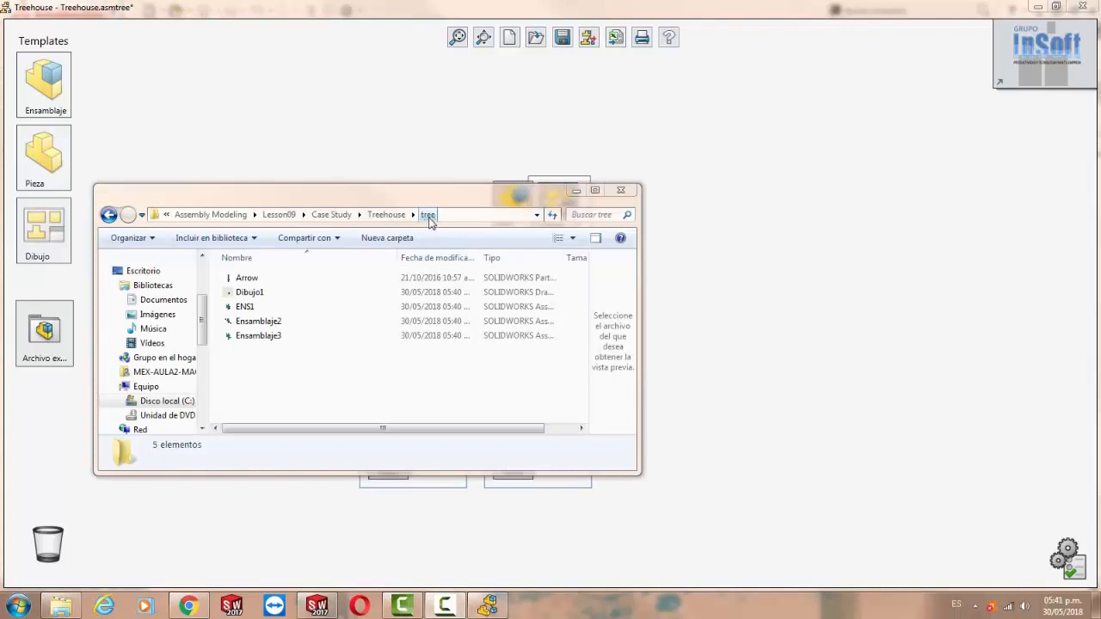
Step: Compare the exported ENS1, Dibujo1, Ensamblaje2, Ensamblaje3 and Arrow files in the tree folder with the nodes of the hierarchy
{"action": "left_click_drag", "start_coordinate": [387, 195], "coordinate": [925, 147]}
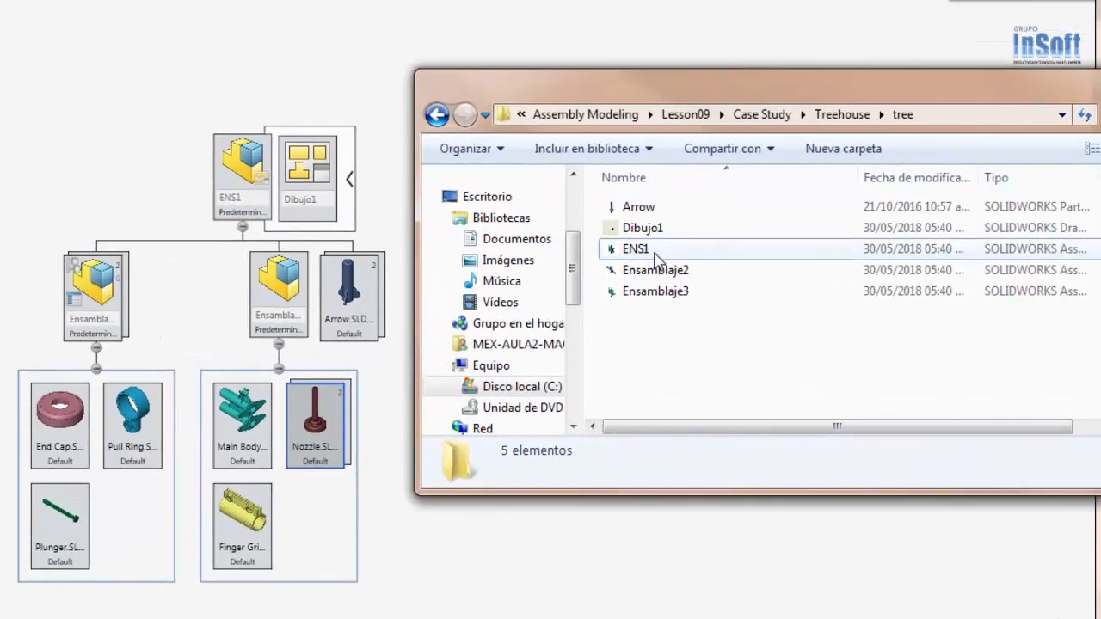
{"action": "left_click", "coordinate": [654, 251]}
{"action": "left_click", "coordinate": [659, 227]}
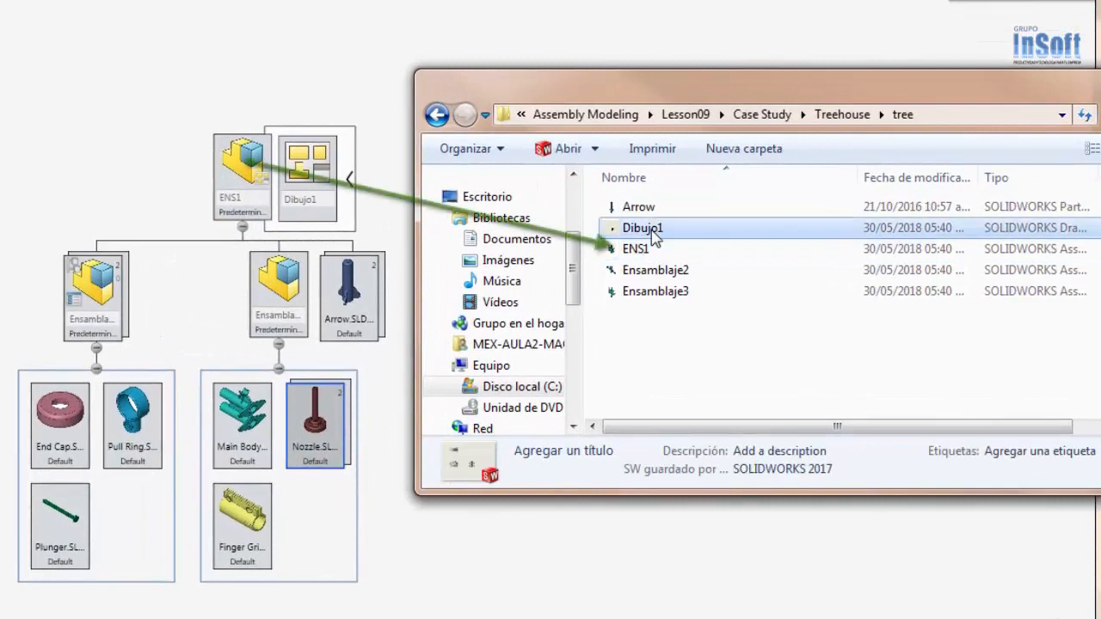
{"action": "left_click", "coordinate": [654, 270]}
{"action": "left_click", "coordinate": [653, 291]}
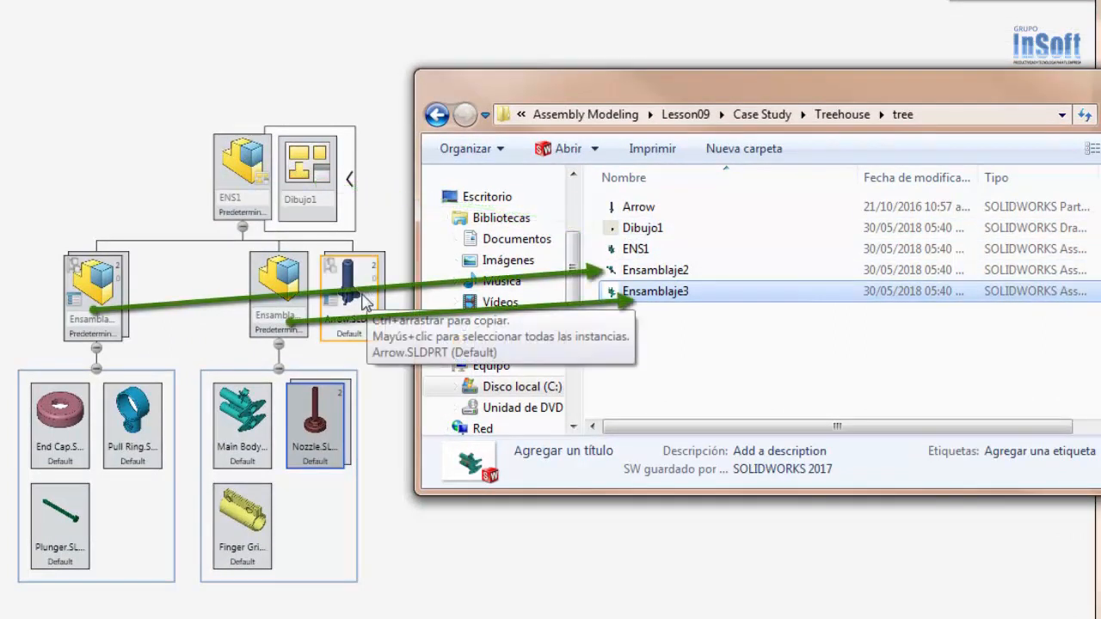
{"action": "left_click", "coordinate": [654, 210]}
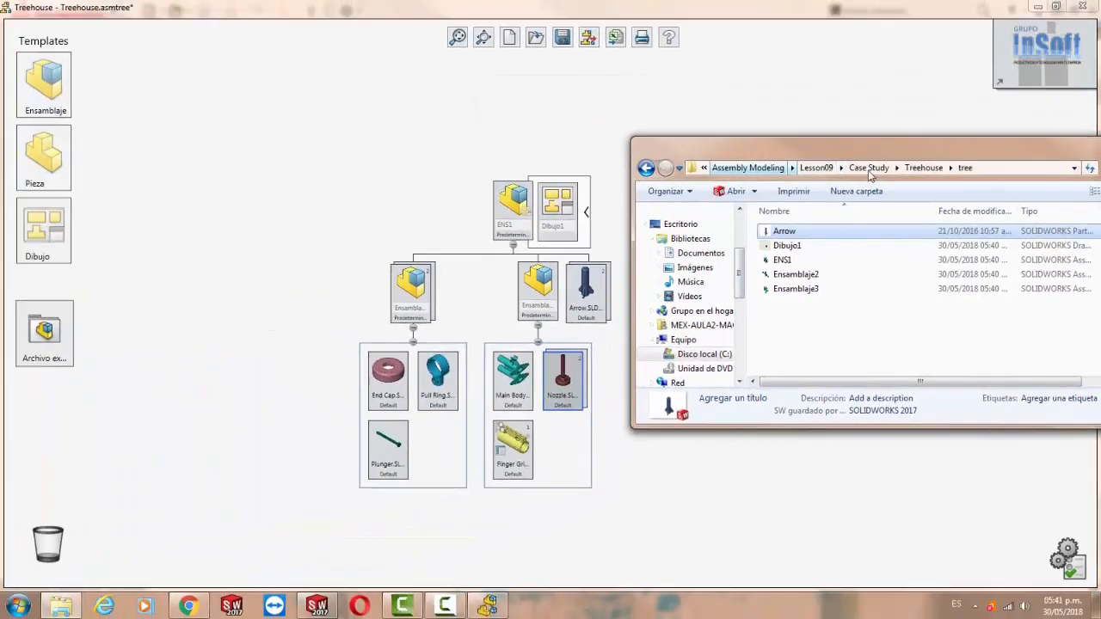
Step: Check the original part files in the Treehouse folder and open the exported ENS1 assembly from the tree folder in SOLIDWORKS
{"action": "left_click", "coordinate": [924, 168]}
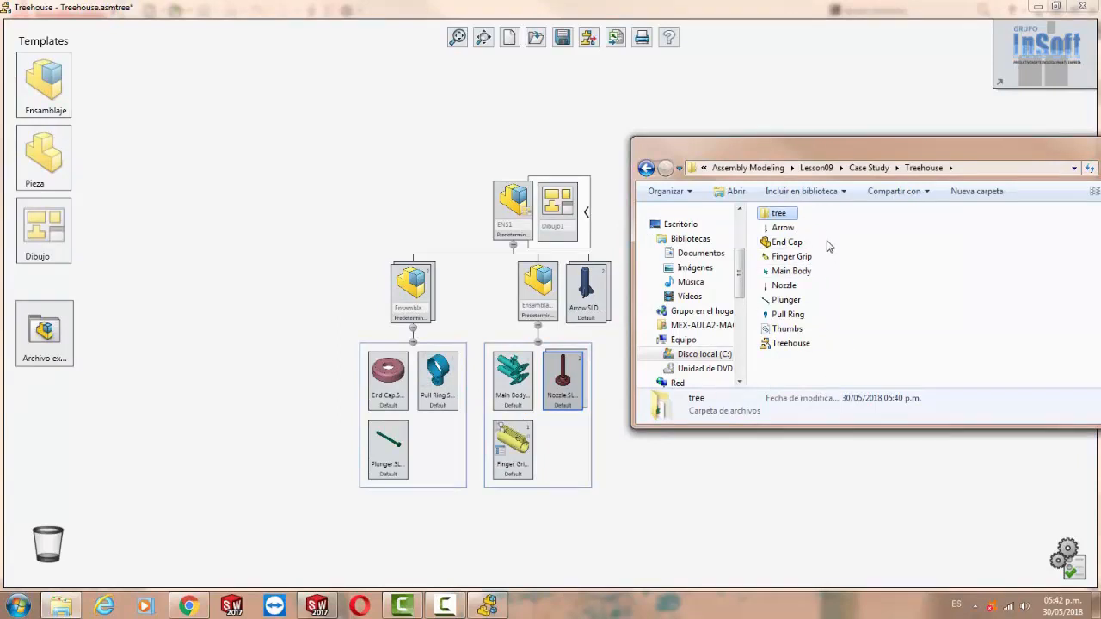
{"action": "left_click_drag", "start_coordinate": [904, 150], "coordinate": [792, 132]}
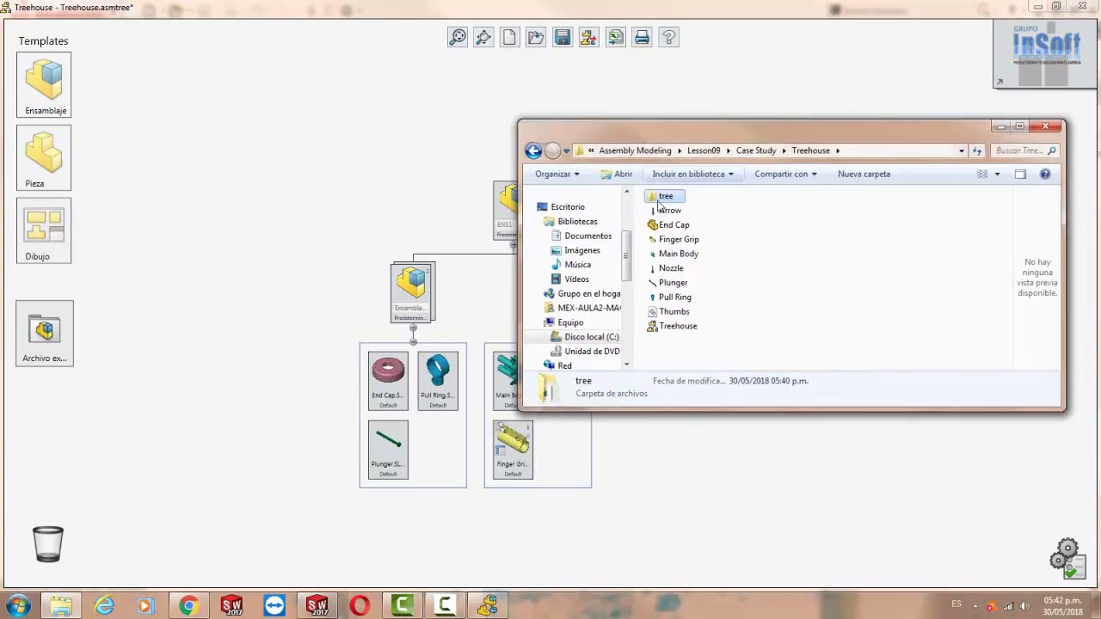
{"action": "double_click", "coordinate": [662, 198]}
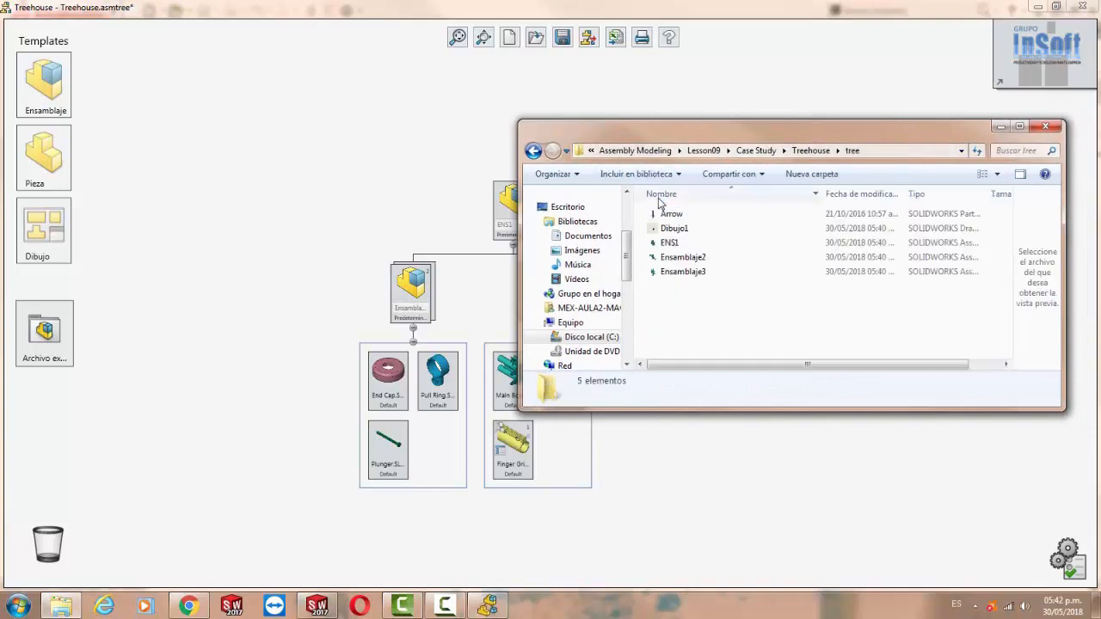
{"action": "left_click", "coordinate": [697, 243]}
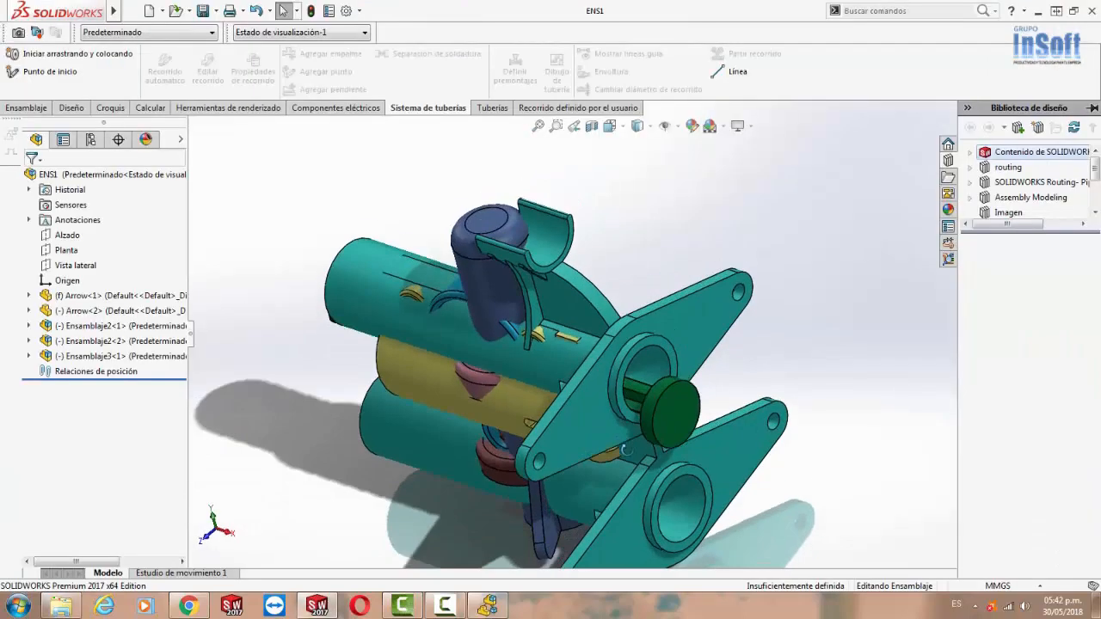
Step: Inspect the ENS1 assembly and its Finger Grip component from different angles, and close the assembly
{"action": "middle_click_drag", "start_coordinate": [464, 361], "coordinate": [511, 368]}
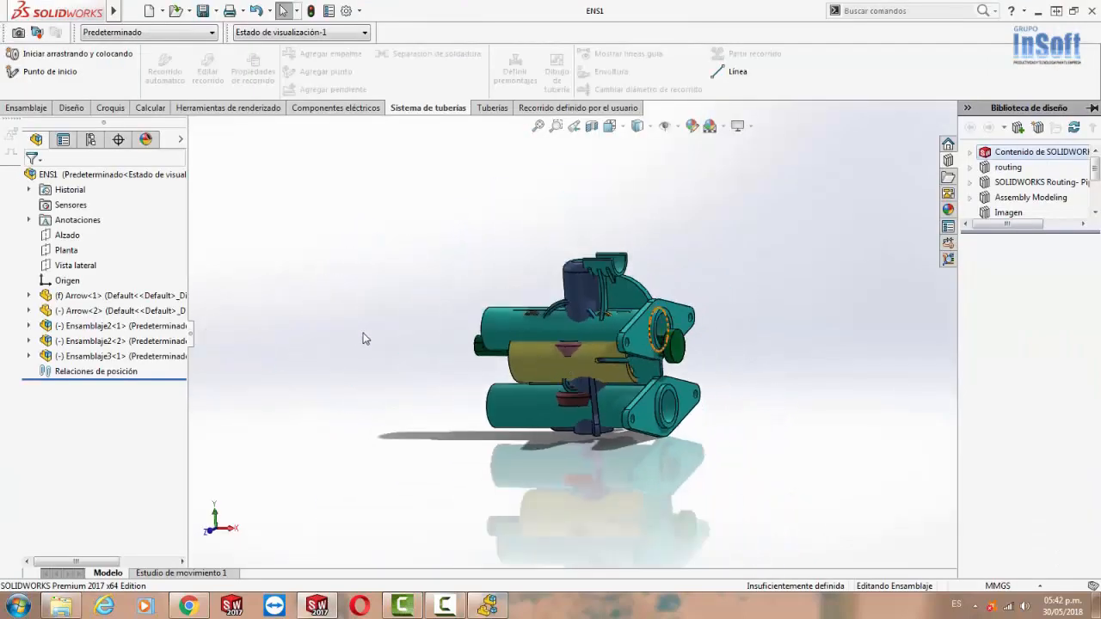
{"action": "left_click", "coordinate": [519, 367]}
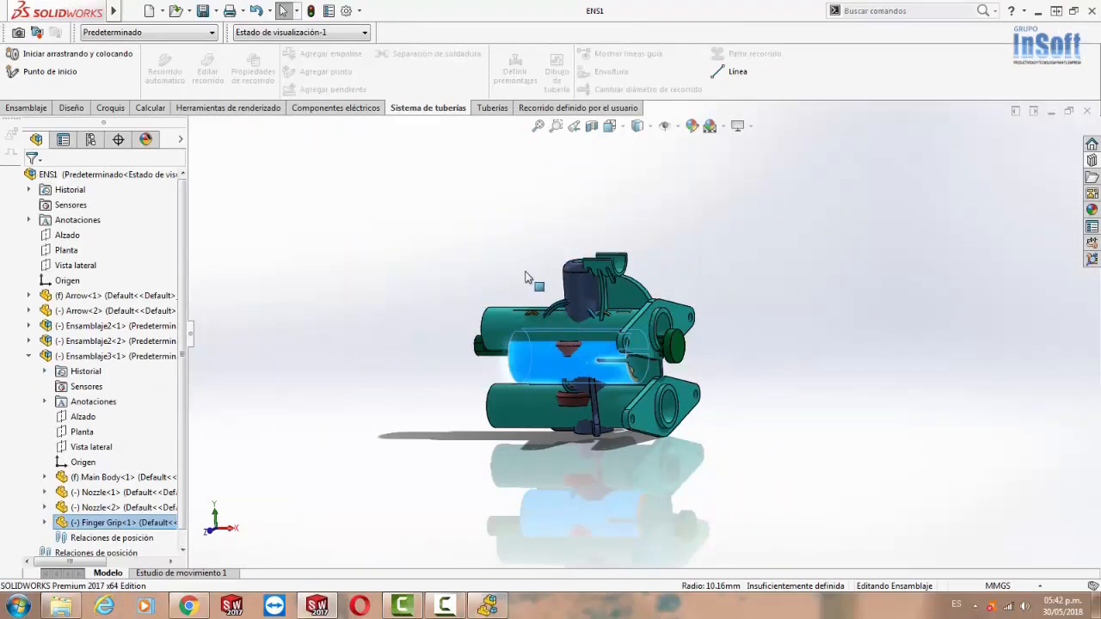
{"action": "middle_click_drag", "start_coordinate": [422, 348], "coordinate": [565, 399]}
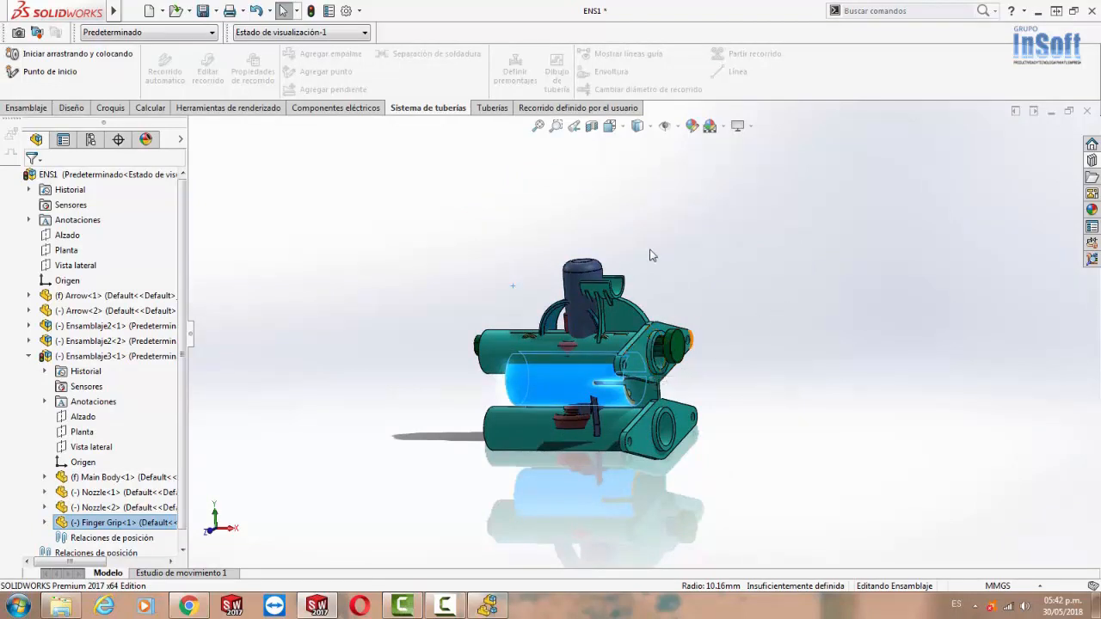
{"action": "left_click", "coordinate": [1087, 111]}
Step: Switch back to Treehouse and close it without saving the assembly hierarchy
{"action": "left_click", "coordinate": [487, 607]}
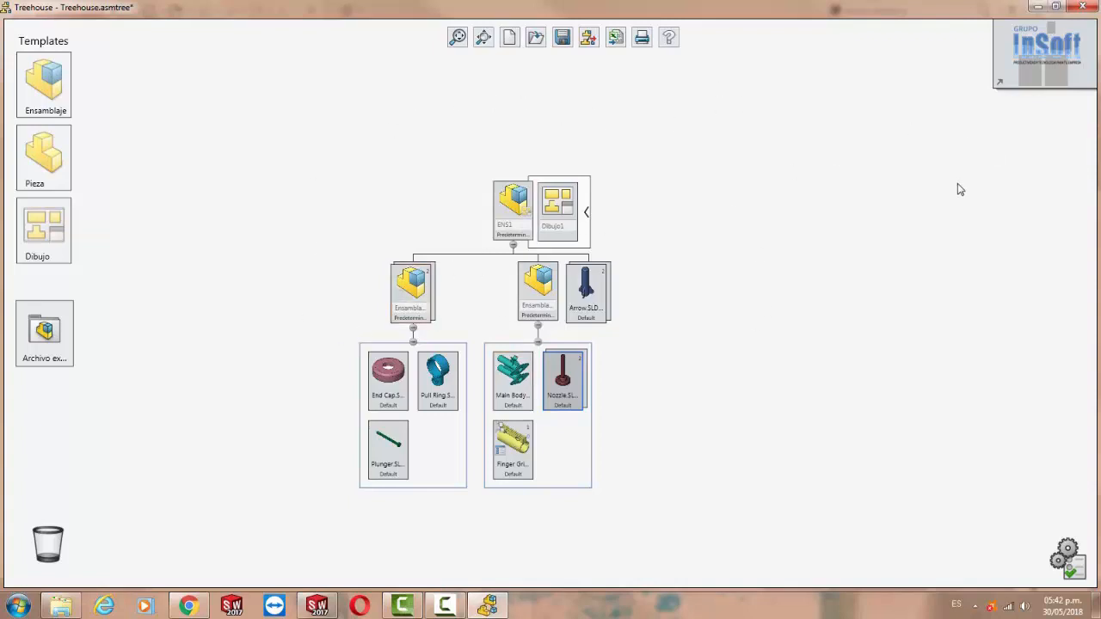
{"action": "left_click", "coordinate": [1086, 6]}
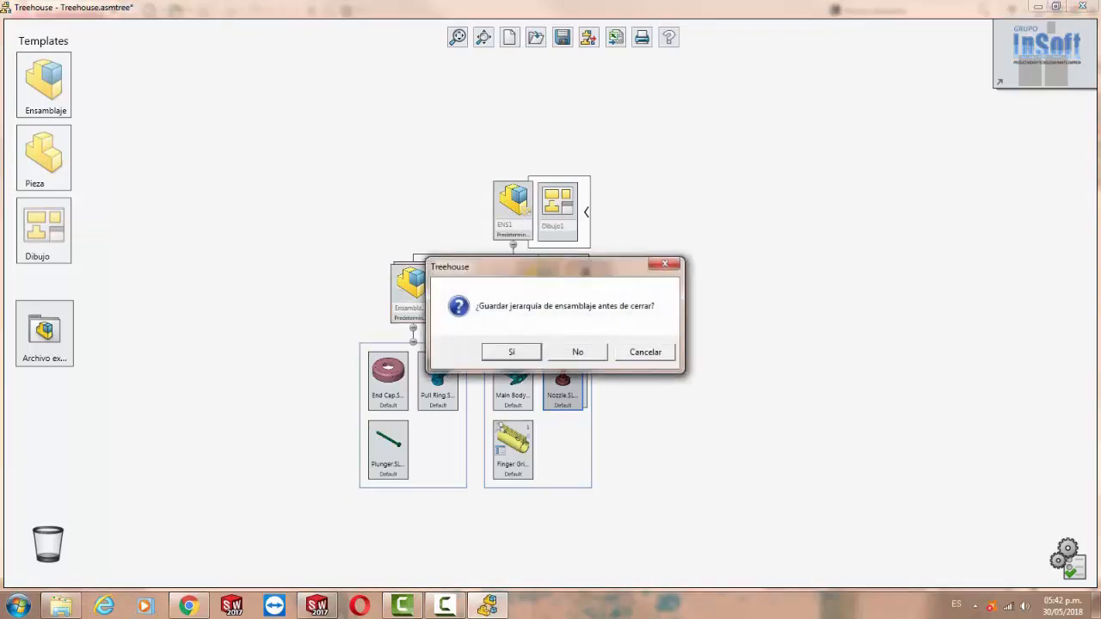
{"action": "left_click", "coordinate": [575, 351]}
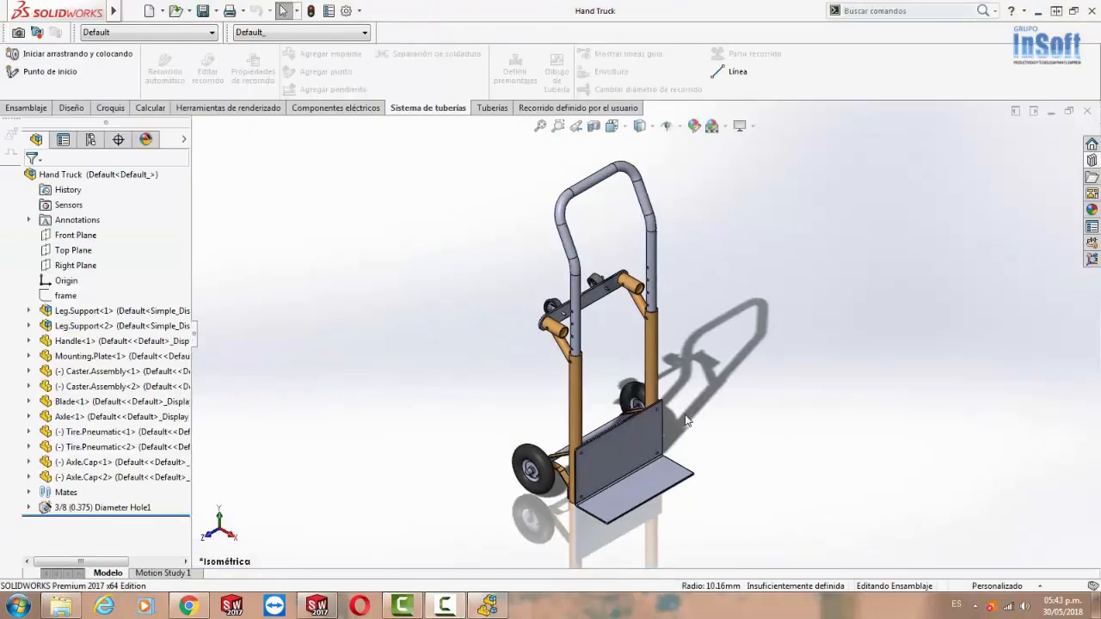
Step: Inspect the Hand Truck assembly from different angles in SOLIDWORKS and close it
{"action": "middle_click_drag", "start_coordinate": [733, 364], "coordinate": [657, 321]}
{"action": "middle_click_drag", "start_coordinate": [818, 327], "coordinate": [947, 329]}
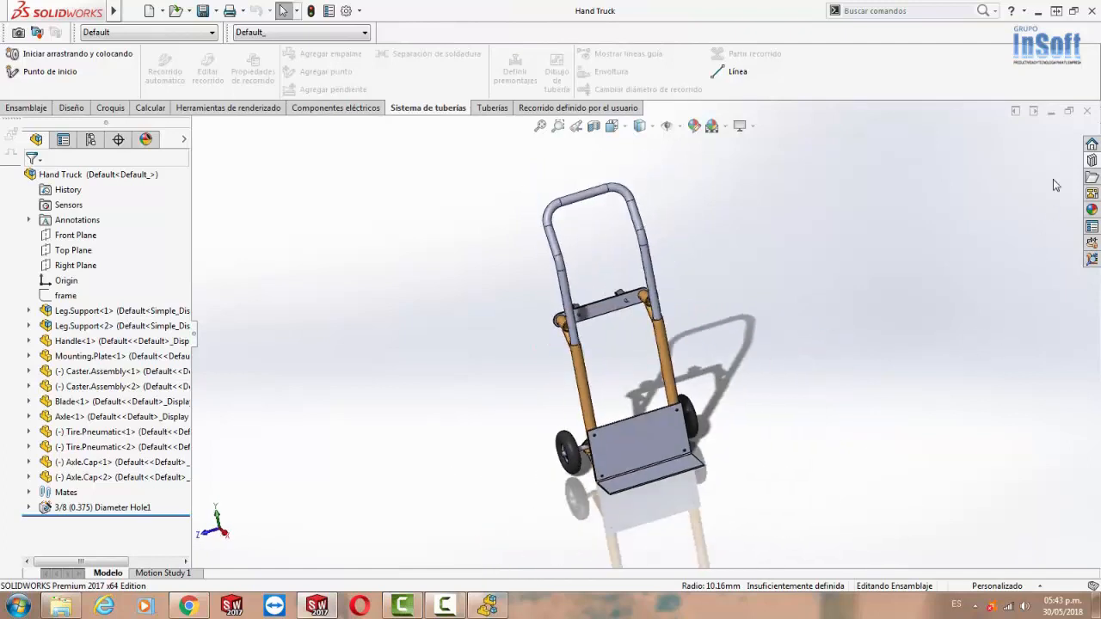
{"action": "left_click", "coordinate": [1088, 115]}
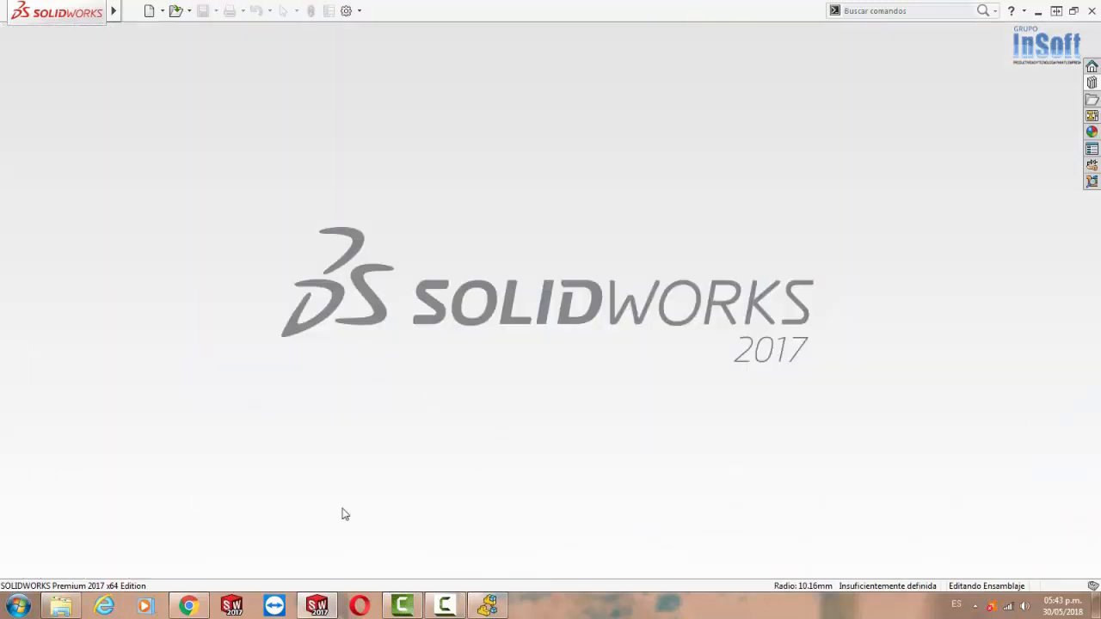
Step: Load the existing Hand Truck assembly from the Lesson05 Exercises folder into an empty Treehouse hierarchy and examine its component tree
{"action": "left_click", "coordinate": [86, 516]}
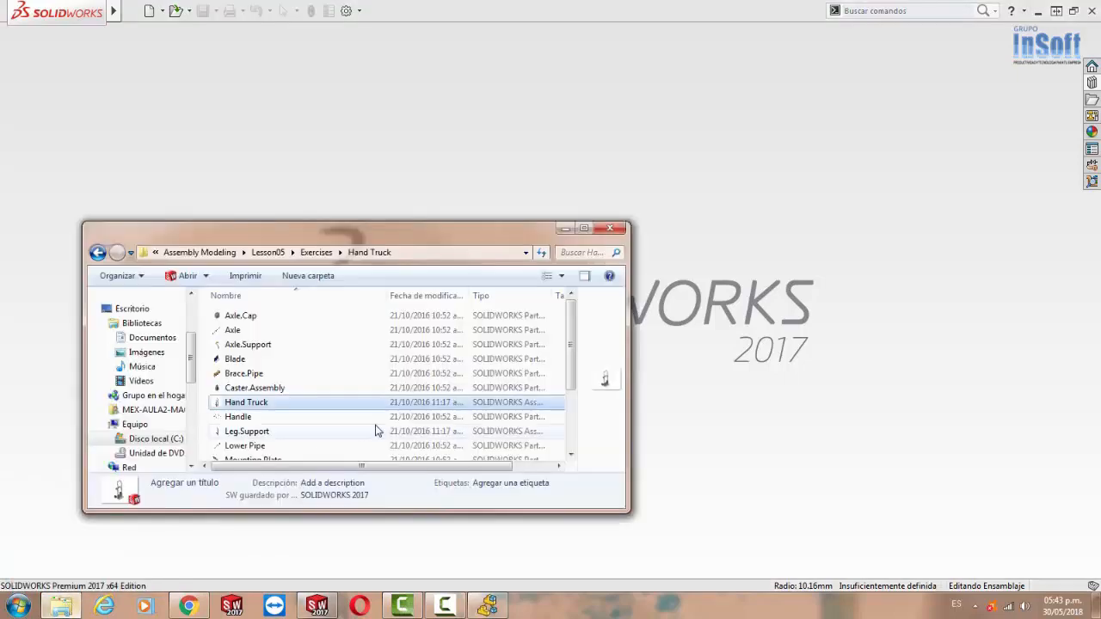
{"action": "left_click", "coordinate": [487, 606]}
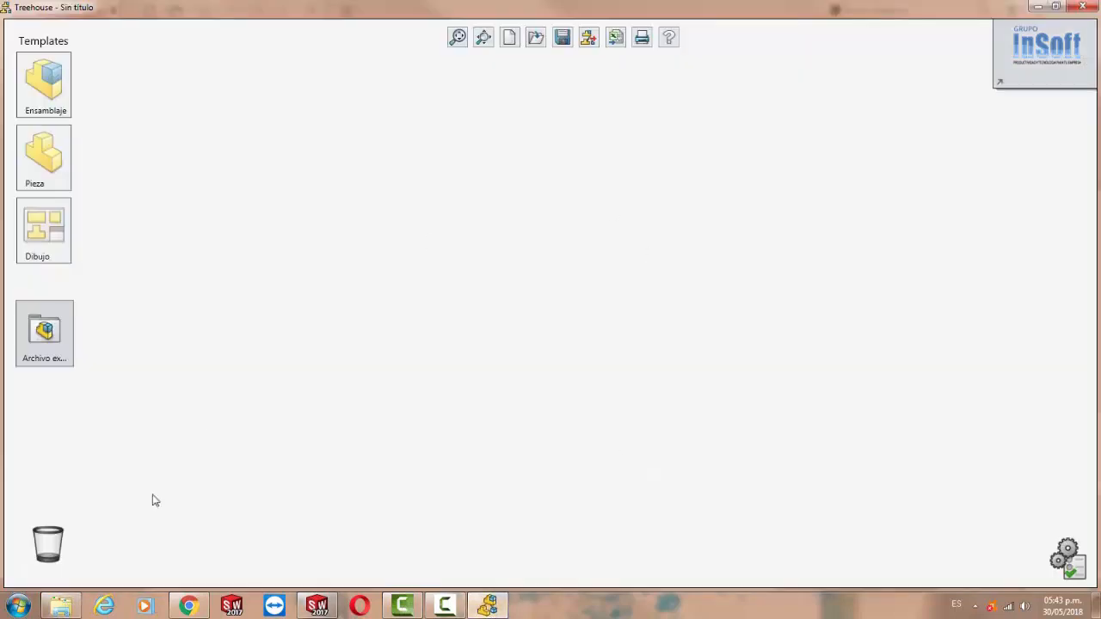
{"action": "left_click", "coordinate": [75, 607]}
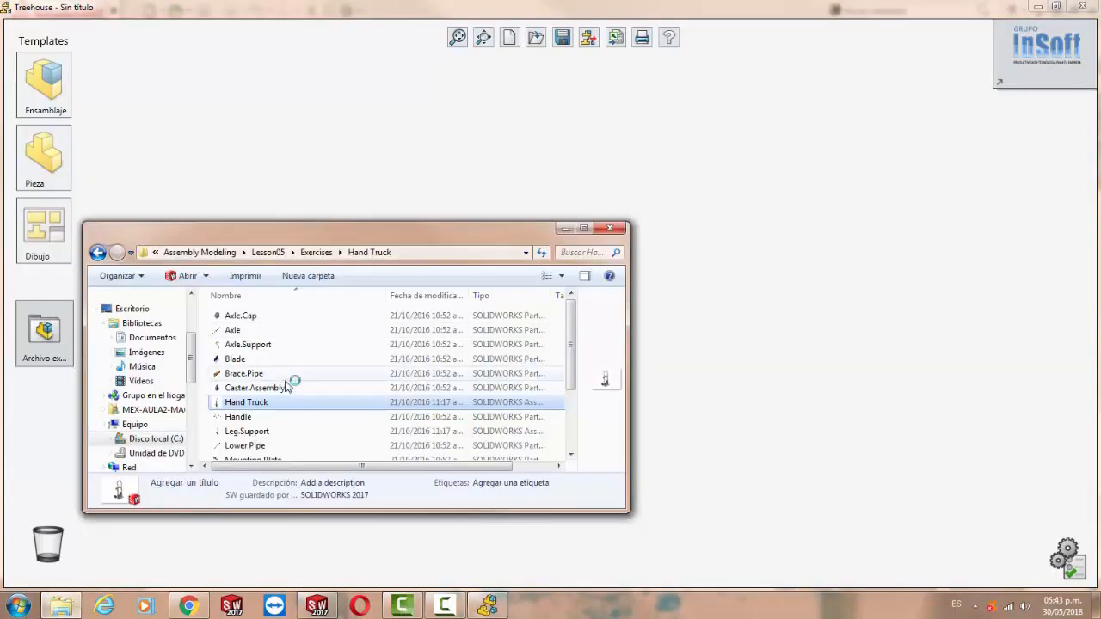
{"action": "left_click_drag", "start_coordinate": [248, 409], "coordinate": [396, 161]}
{"action": "left_click_drag", "start_coordinate": [592, 112], "coordinate": [588, 111]}
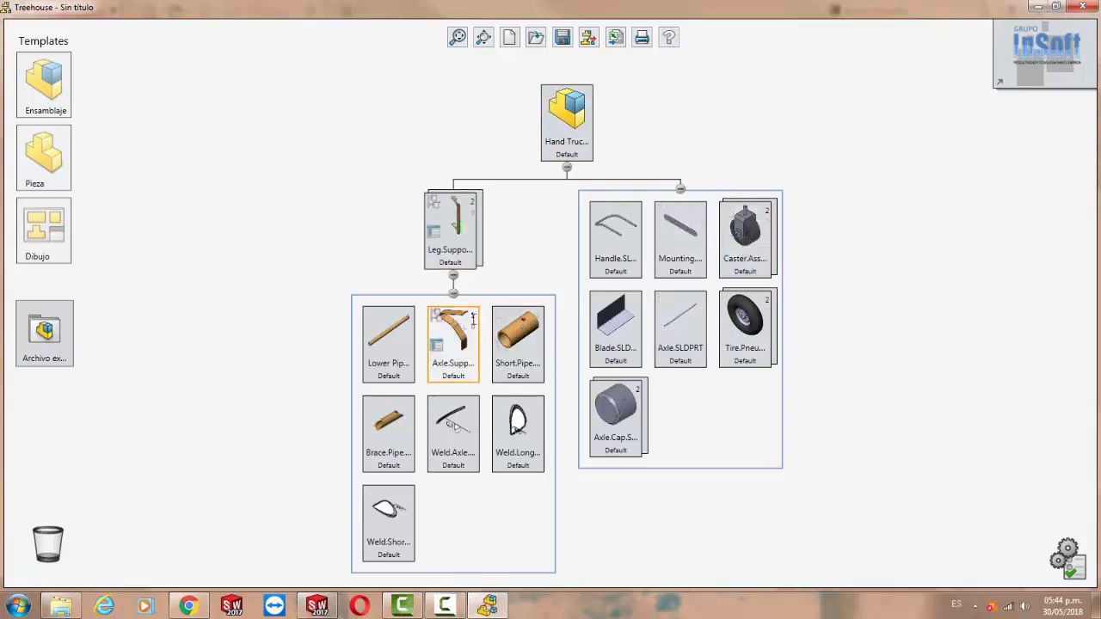
{"action": "left_click", "coordinate": [533, 337]}
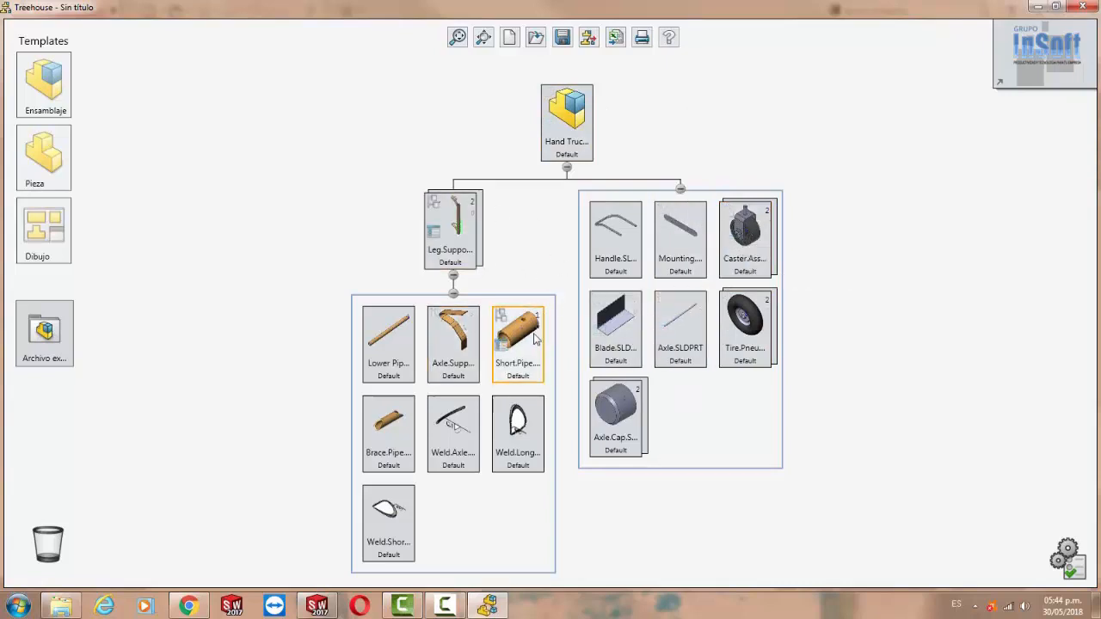